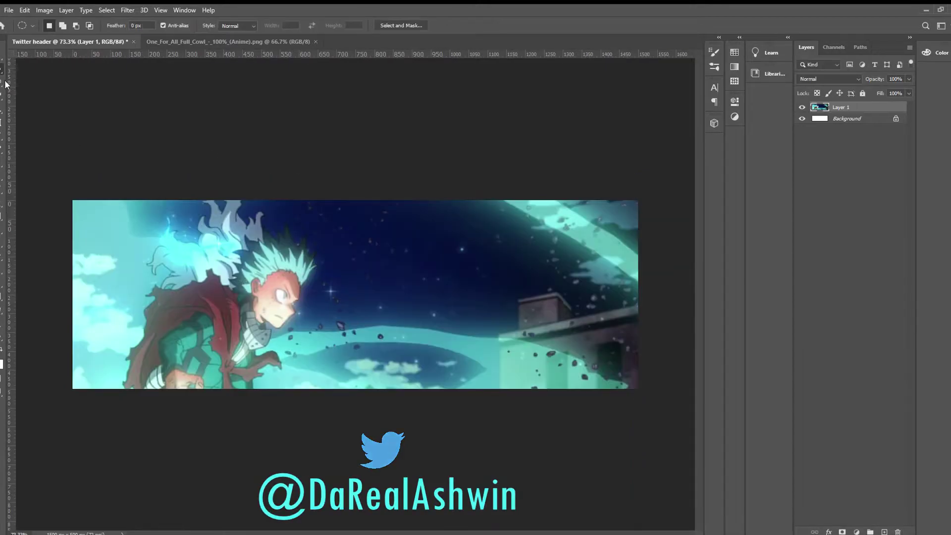
- Commit the anime artwork's scaling on Layer 1 so it fills the full header width
scroll(246, 385, "up", 10)
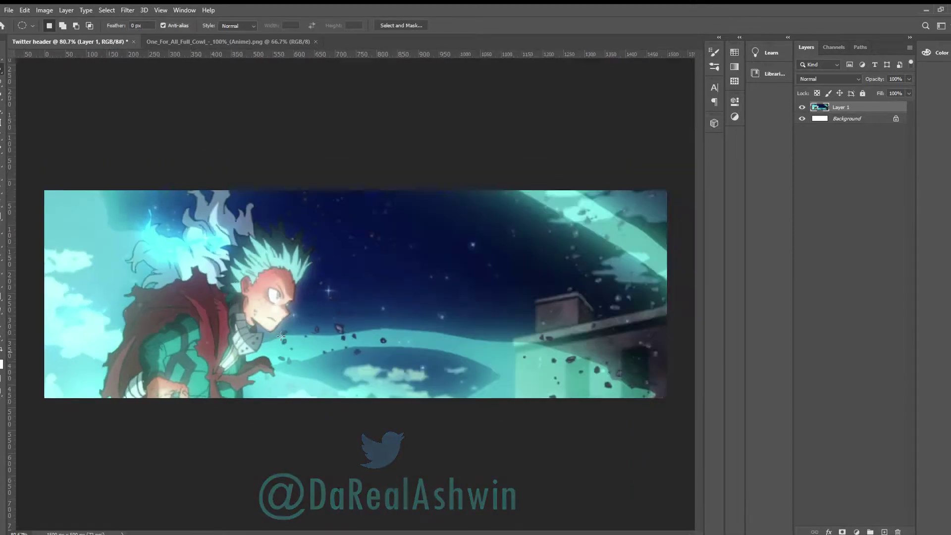
- Start a Pen path at the bottom of the arm and trace around the hand and fingertips
key("p")
left_click(335, 422)
left_click(328, 351)
left_click_drag(369, 334, 381, 334)
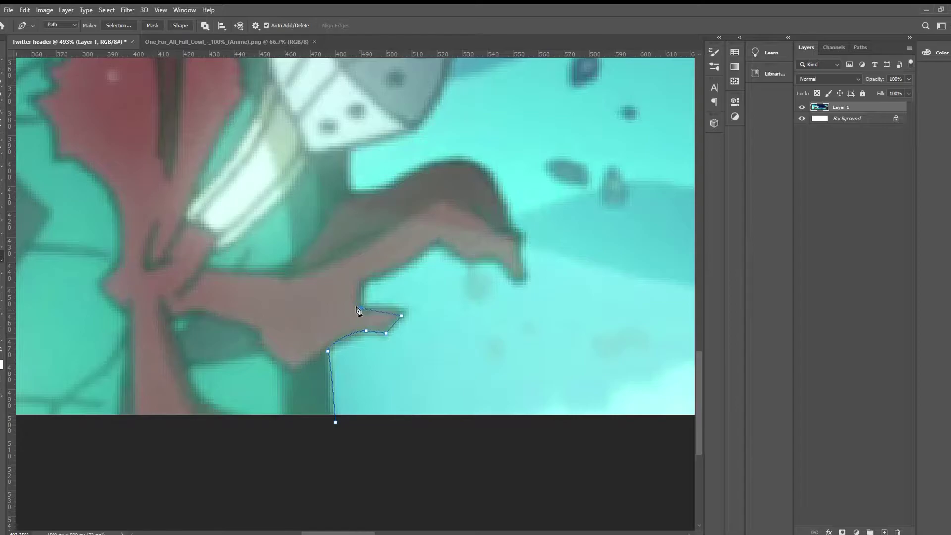
left_click_drag(467, 258, 474, 255)
scroll(474, 256, "up", 2)
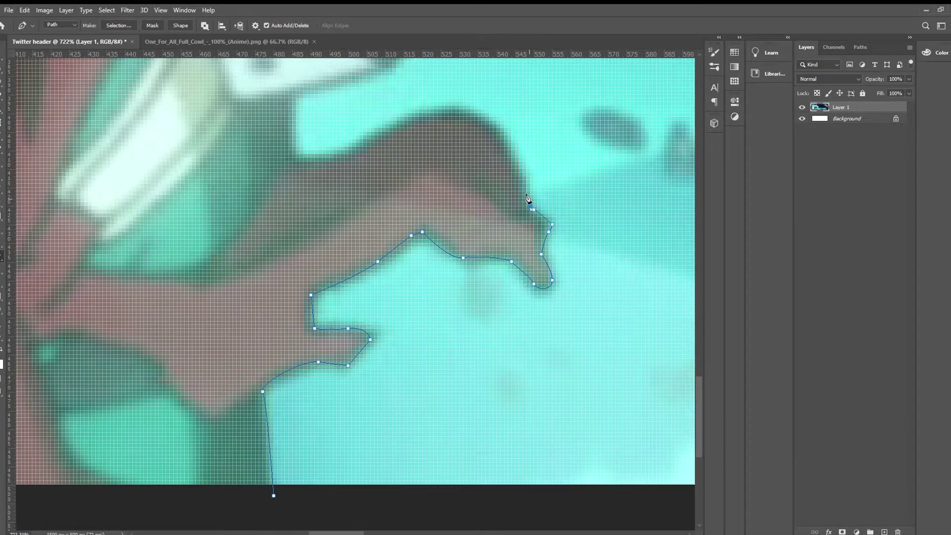
left_click(310, 155)
scroll(311, 155, "down", 2)
left_click(335, 299)
left_click(385, 283)
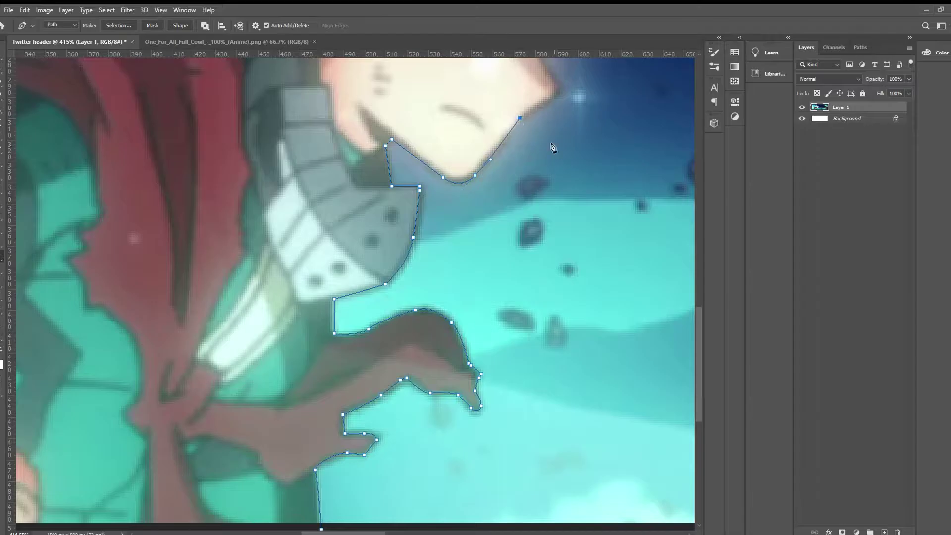
- Extend the path up toward the character's face and anchor it on the face outline
scroll(530, 125, "up", 3)
left_click(522, 196)
left_click(560, 179)
left_click(543, 145)
scroll(543, 145, "up", 3)
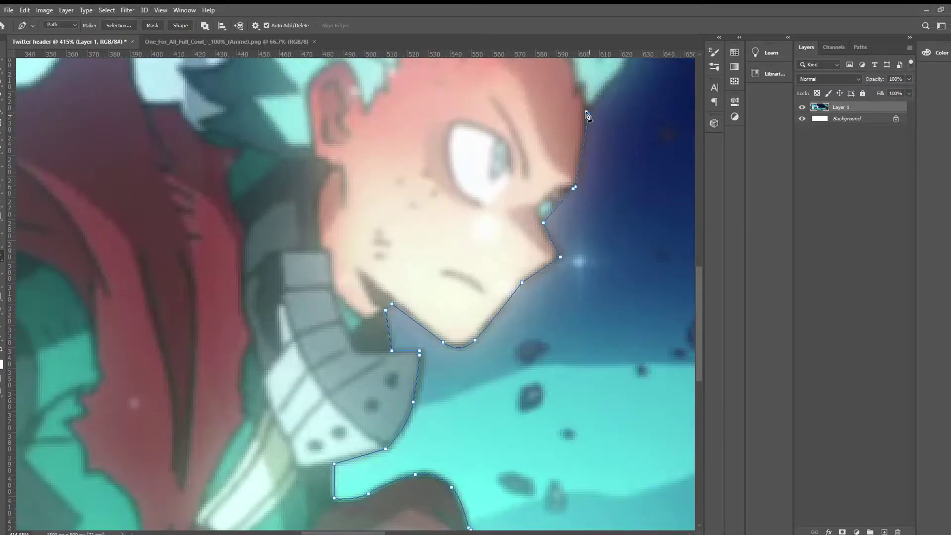
left_click(587, 113)
scroll(587, 113, "up", 3)
scroll(434, 349, "up", 1)
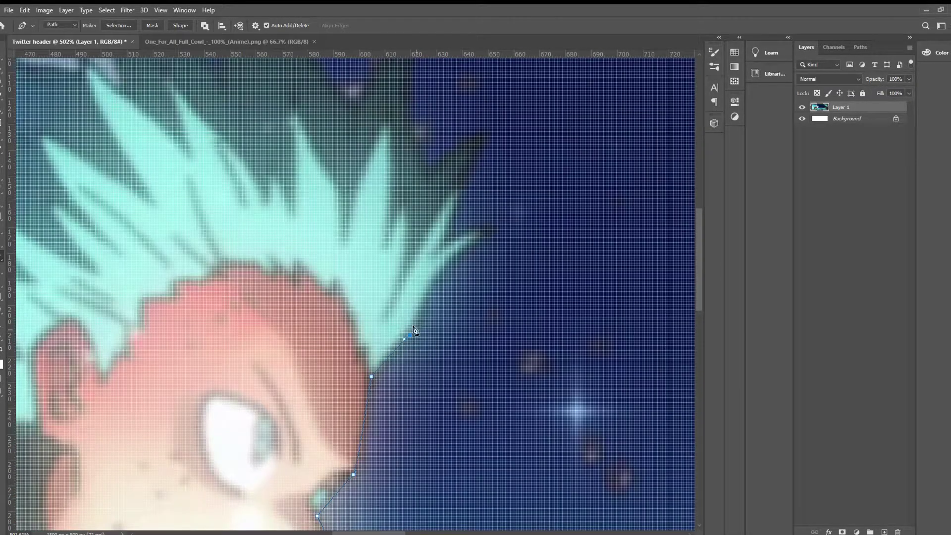
scroll(487, 239, "down", 3)
scroll(434, 288, "up", 5)
- Continue the path along the hair edge and around the dark hair spike
left_click(427, 296)
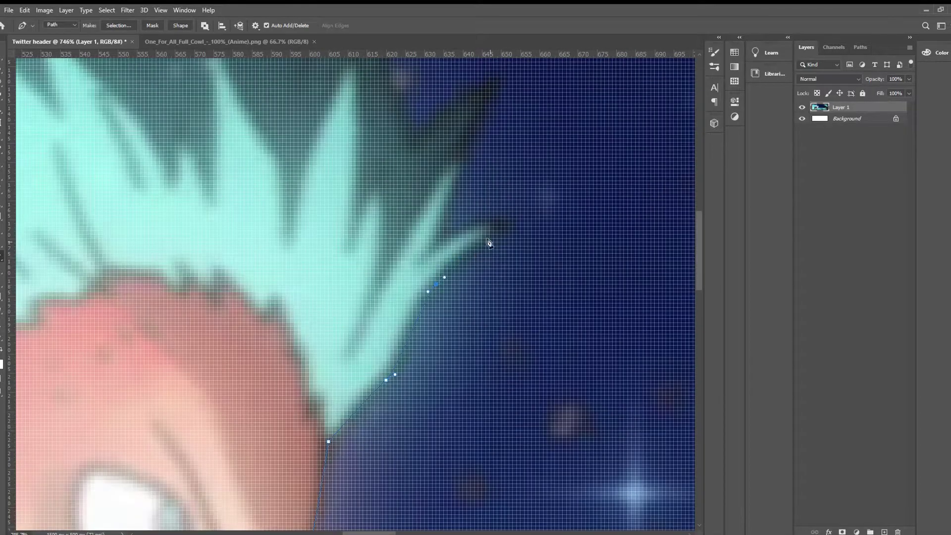
scroll(492, 122, "down", 5)
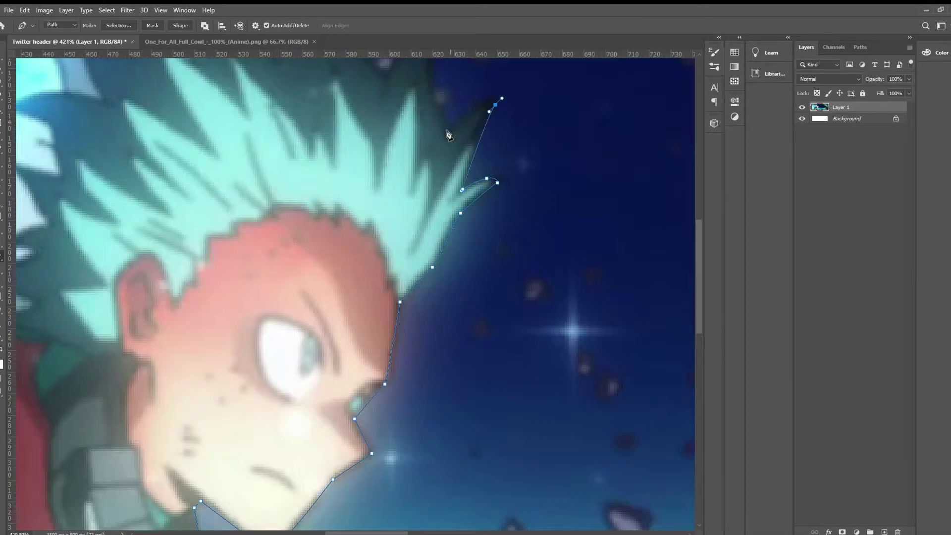
scroll(446, 136, "up", 5)
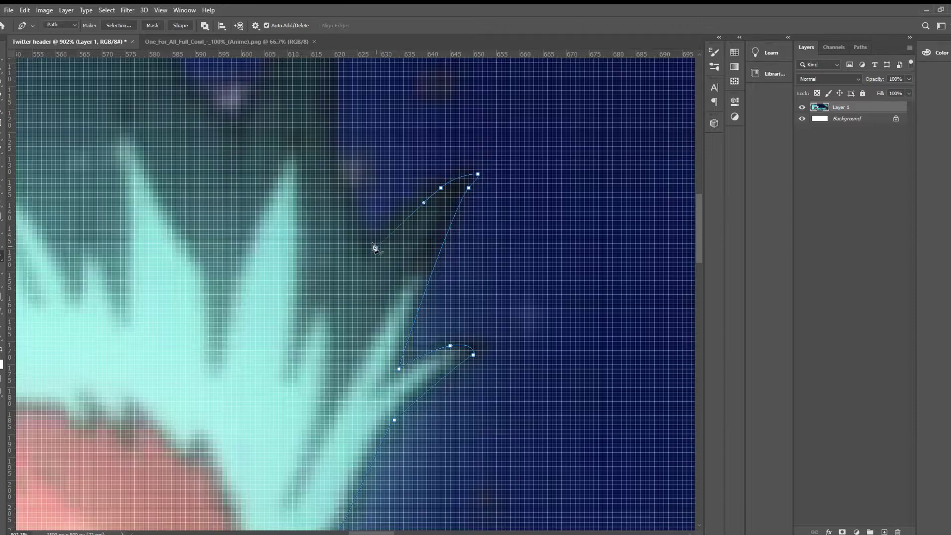
scroll(374, 247, "up", 3)
left_click(339, 132)
left_click(272, 182)
left_click(244, 259)
scroll(244, 259, "down", 2)
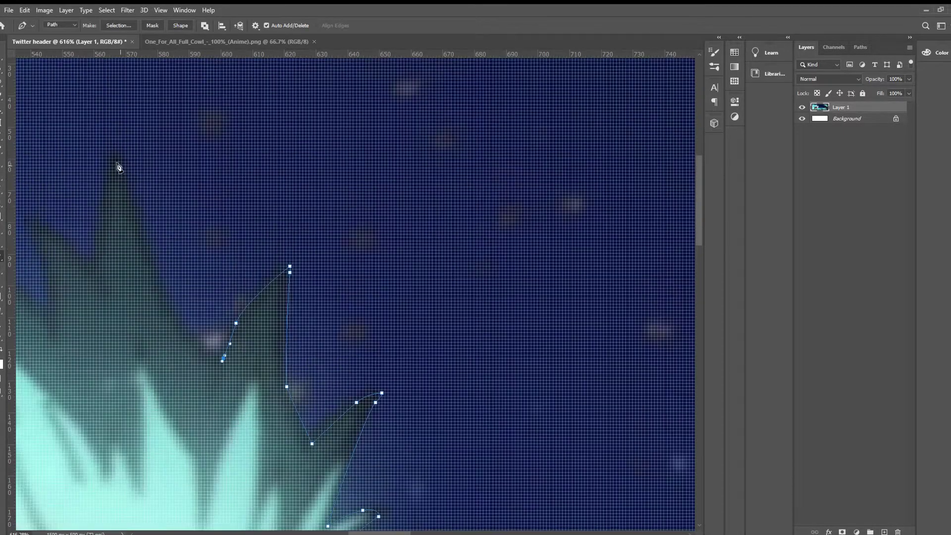
left_click_drag(147, 250, 122, 156)
scroll(101, 275, "up", 2)
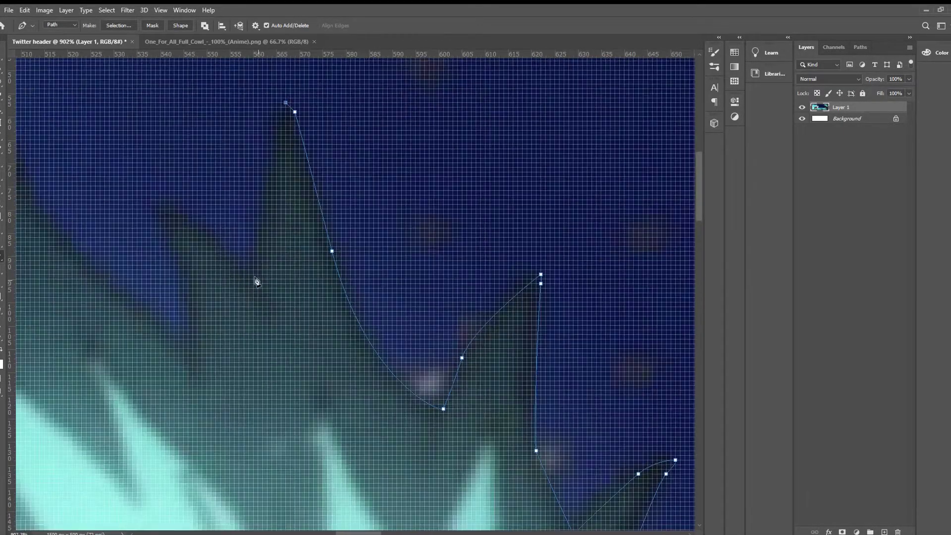
left_click(165, 205)
left_click(193, 356)
scroll(151, 327, "down", 4)
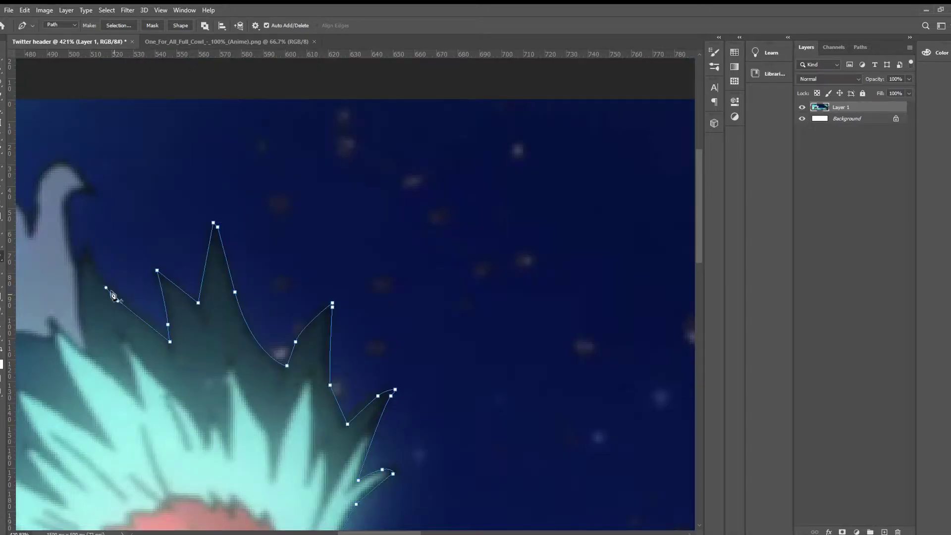
scroll(104, 289, "up", 2)
- Carry the path across the next hair spikes and around the pale flame shape
left_click(110, 212)
left_click(102, 145)
scroll(102, 145, "down", 2)
scroll(204, 183, "up", 2)
left_click(377, 265)
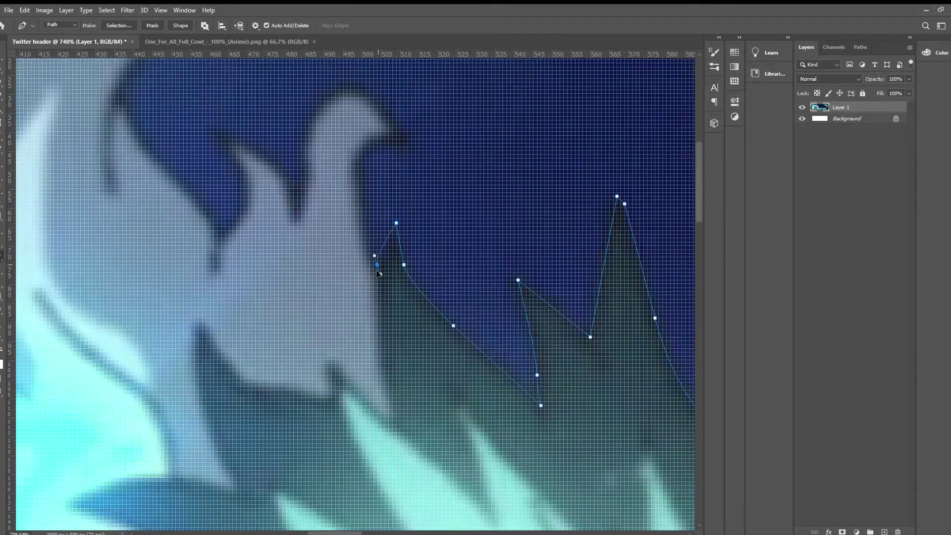
scroll(379, 270, "down", 2)
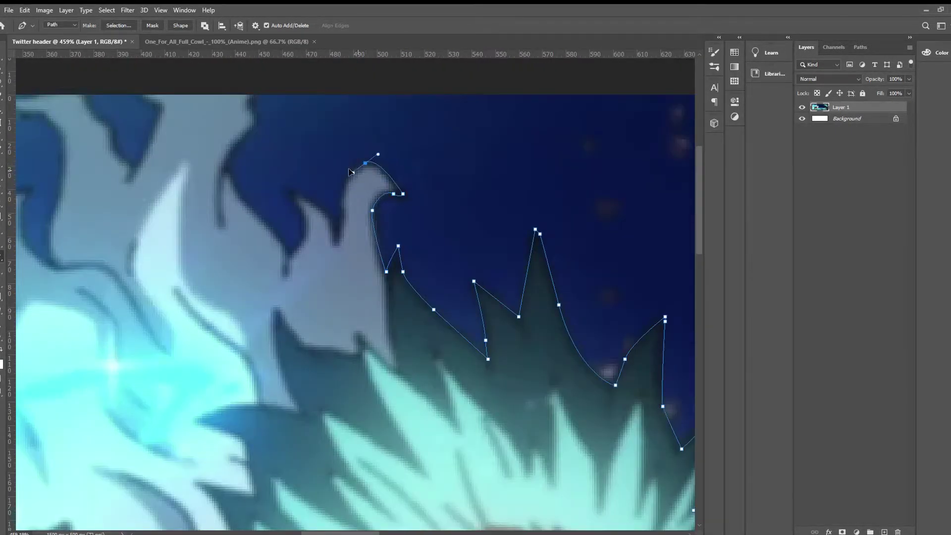
scroll(293, 249, "up", 2)
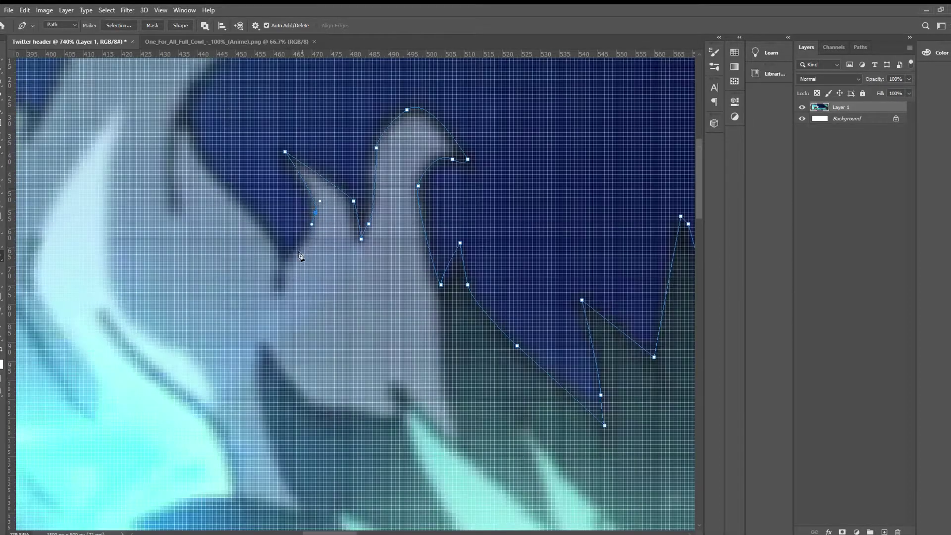
scroll(186, 103, "down", 2)
left_click(210, 115)
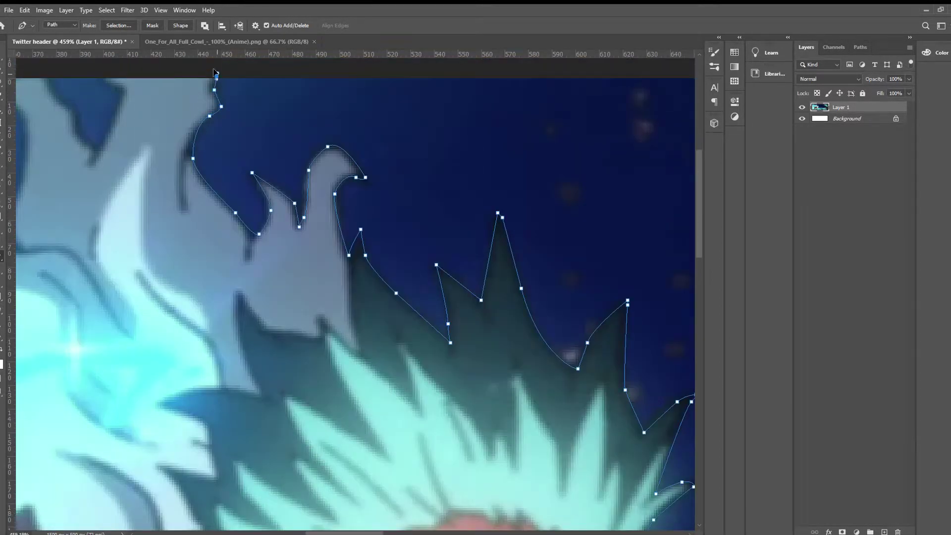
scroll(216, 74, "down", 3)
scroll(215, 73, "down", 2)
scroll(428, 181, "up", 5)
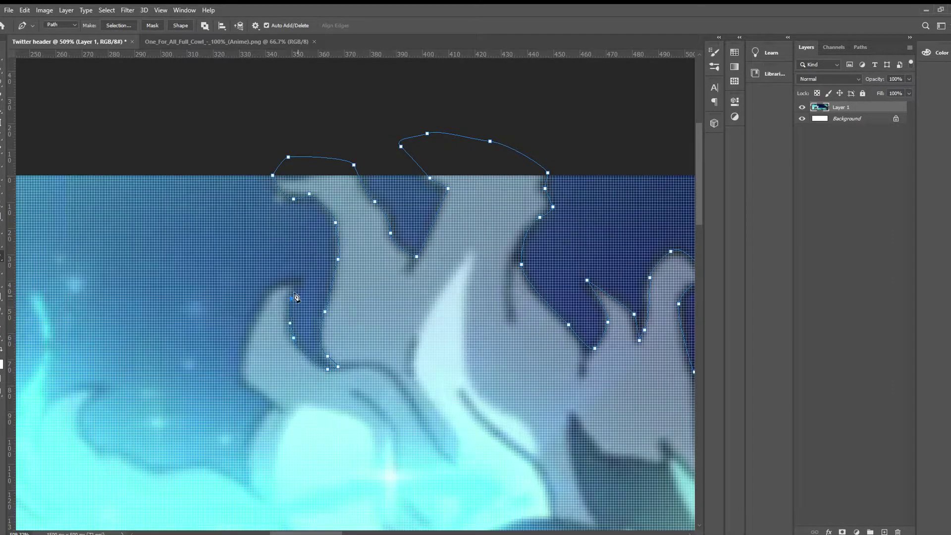
- Extend the path along the flame outline and around the glowing curl
left_click(270, 404)
scroll(242, 406, "down", 2)
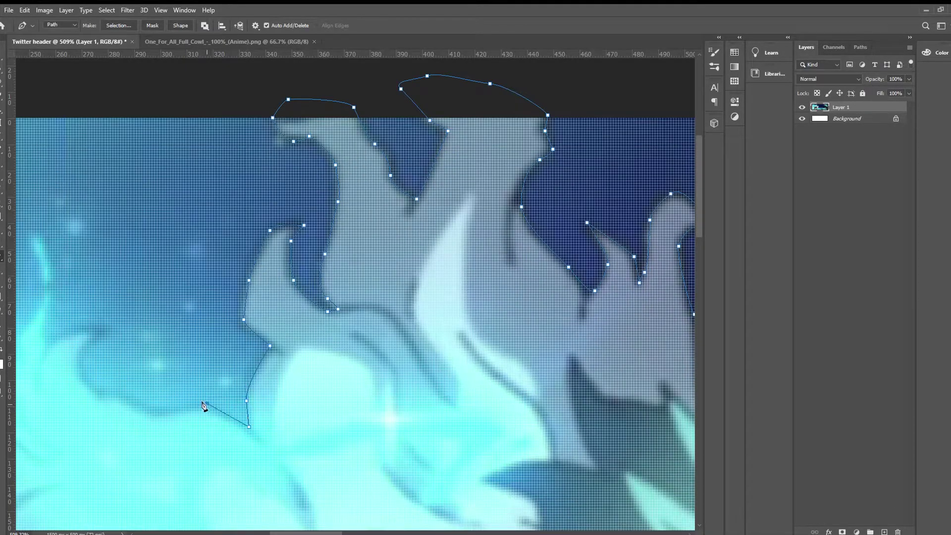
scroll(85, 341, "down", 3)
scroll(325, 341, "up", 3)
left_click(325, 341)
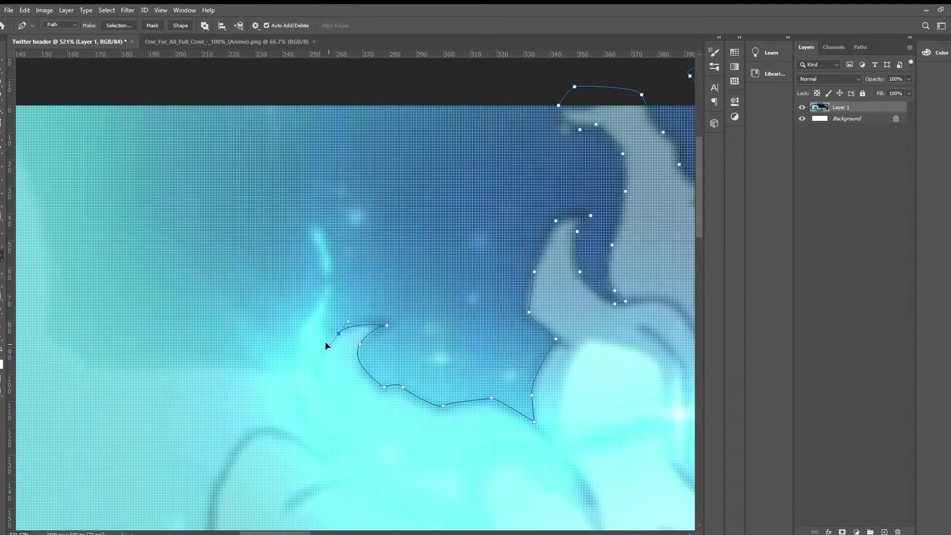
scroll(325, 340, "down", 3)
scroll(162, 214, "up", 2)
scroll(214, 224, "up", 2)
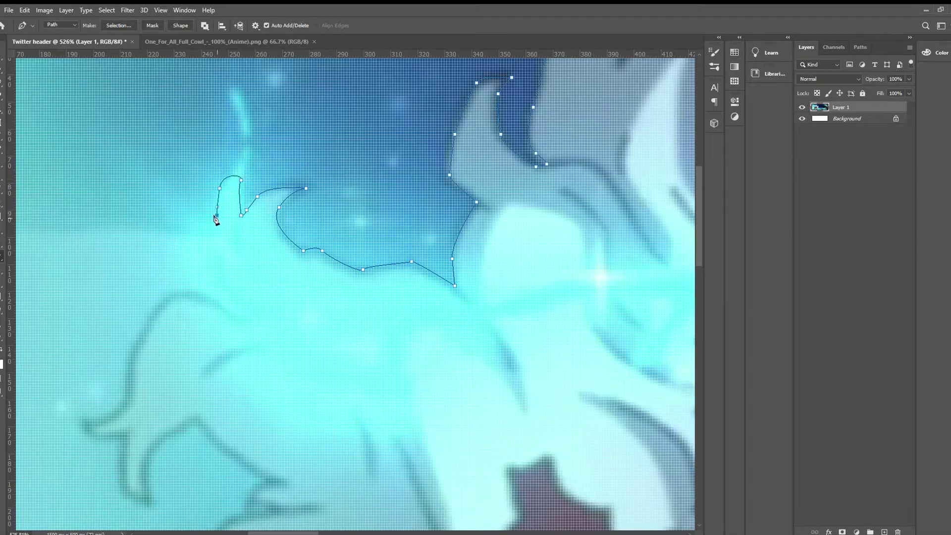
left_click(192, 280)
left_click(198, 293)
left_click_drag(176, 293, 166, 302)
- Trace down the glow's edge, past the wisp, and along its lower edge toward the cape
left_click(124, 483)
scroll(124, 483, "down", 1)
left_click(136, 479)
left_click(152, 481)
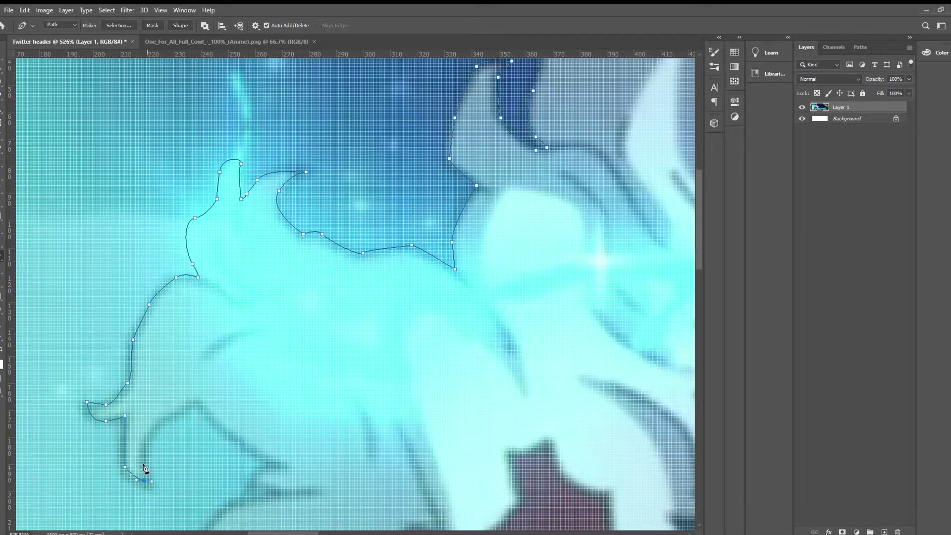
left_click(192, 403)
scroll(192, 402, "down", 1)
left_click(230, 387)
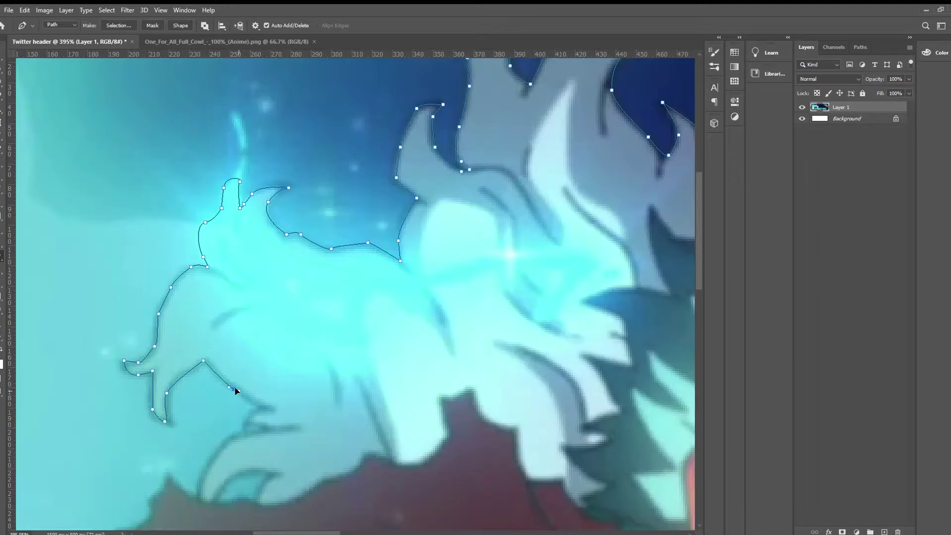
scroll(250, 440, "up", 5)
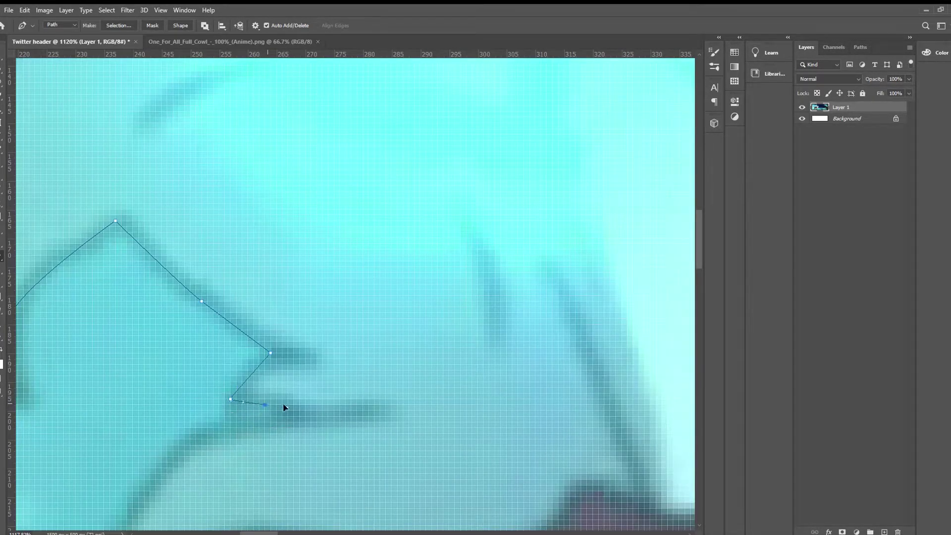
scroll(285, 407, "down", 3)
left_click(201, 434)
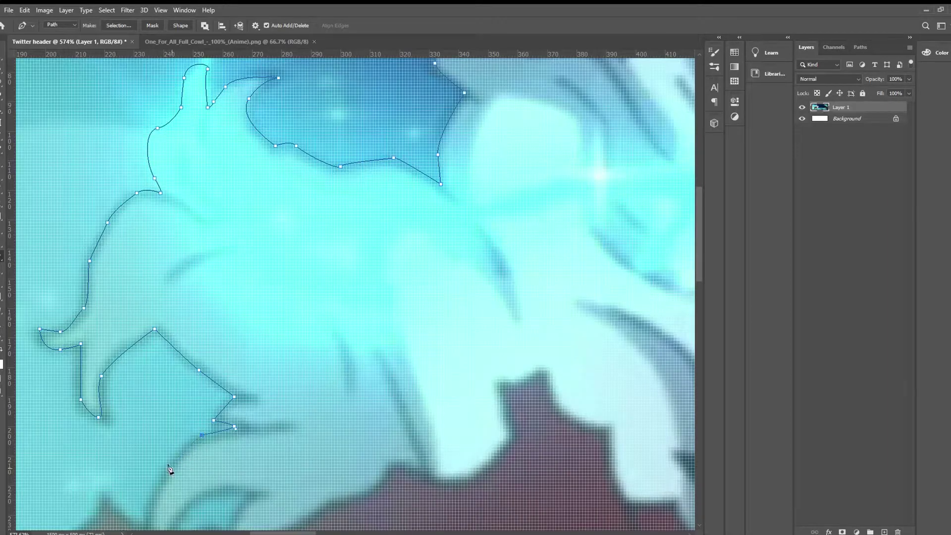
left_click(170, 465)
scroll(168, 468, "down", 2)
left_click(146, 451)
left_click(77, 479)
scroll(69, 486, "down", 2)
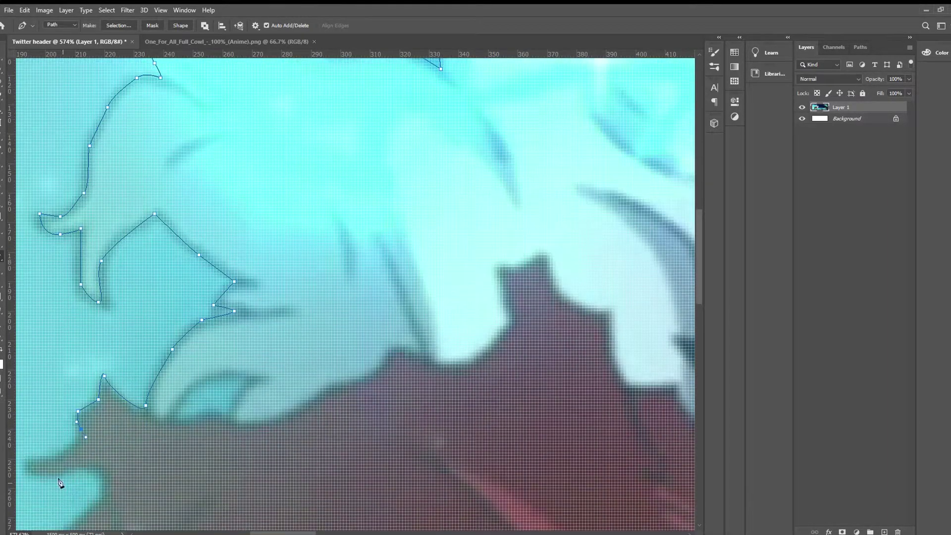
scroll(29, 470, "up", 2)
- Undo the misplaced anchor and re-trace the cape boundary down its edge
key("ctrl+z")
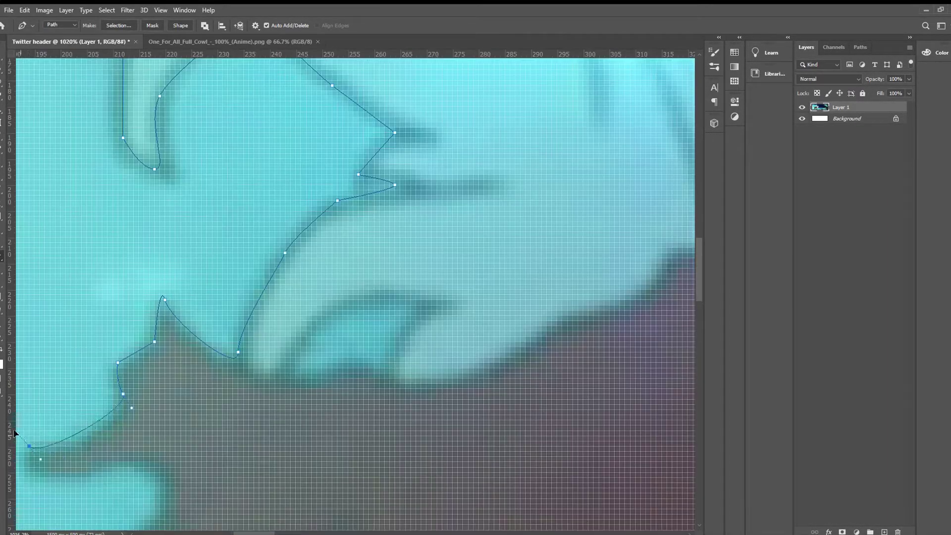
left_click(74, 473)
left_click(127, 463)
scroll(149, 430, "down", 2)
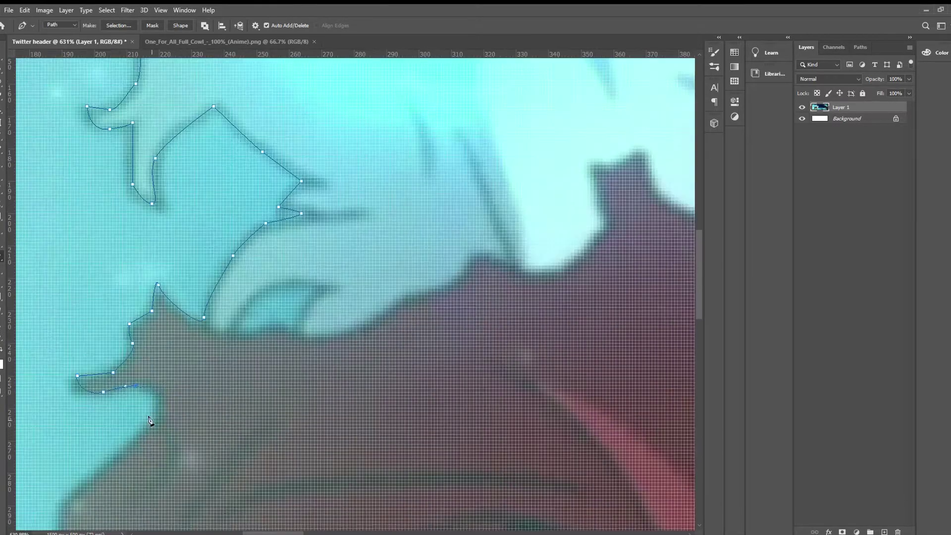
left_click(65, 499)
scroll(65, 498, "down", 3)
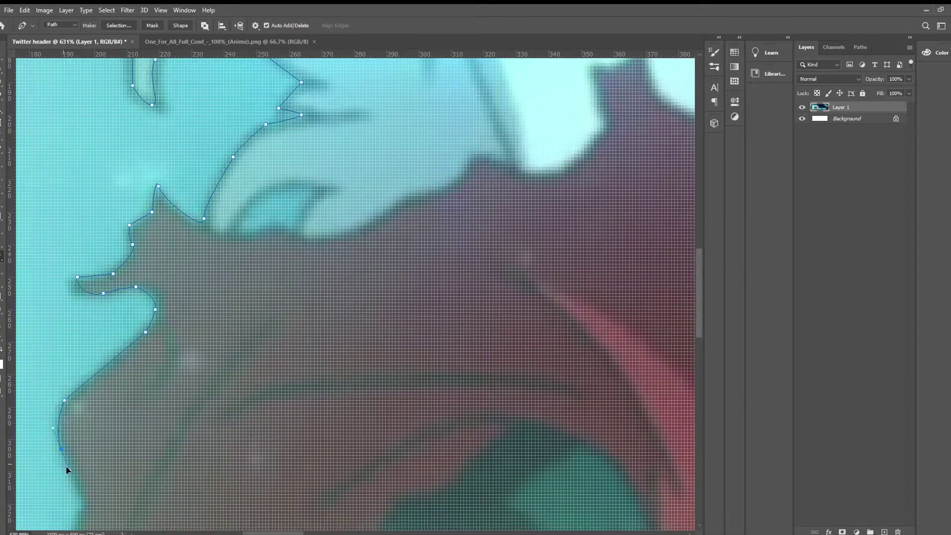
scroll(65, 468, "down", 3)
scroll(65, 468, "down", 3)
left_click(69, 446)
scroll(66, 446, "down", 3)
left_click(66, 342)
scroll(274, 374, "left", 5)
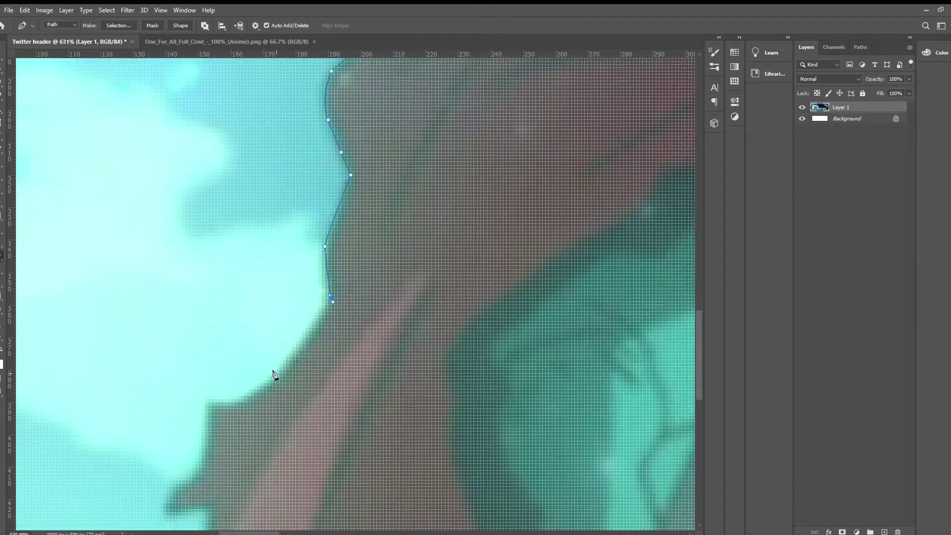
- Continue the path down the cape's left edge to the bottom of the image
left_click(205, 464)
scroll(205, 464, "down", 2)
left_click(172, 443)
left_click(169, 465)
left_click(208, 456)
scroll(208, 461, "down", 1)
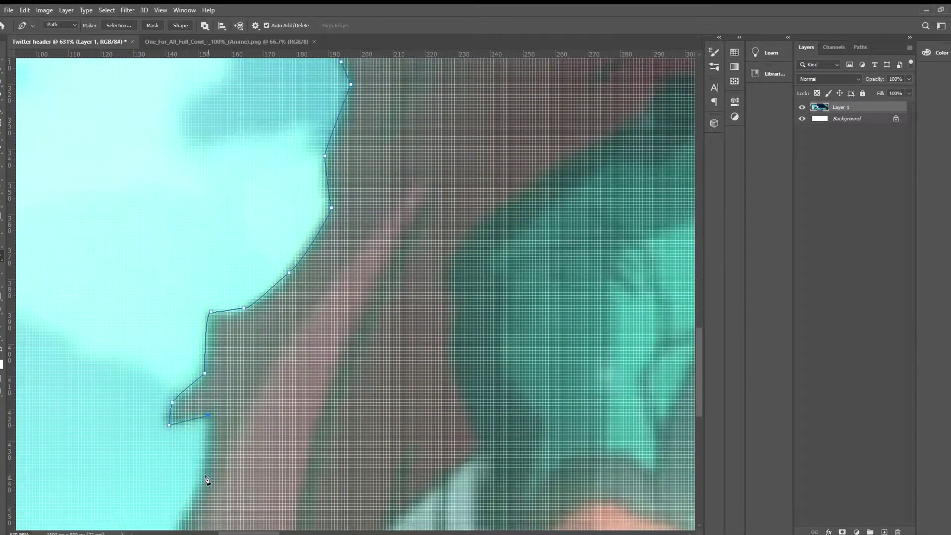
left_click(203, 416)
scroll(203, 417, "down", 2)
left_click(204, 403)
left_click(179, 441)
scroll(179, 440, "down", 2)
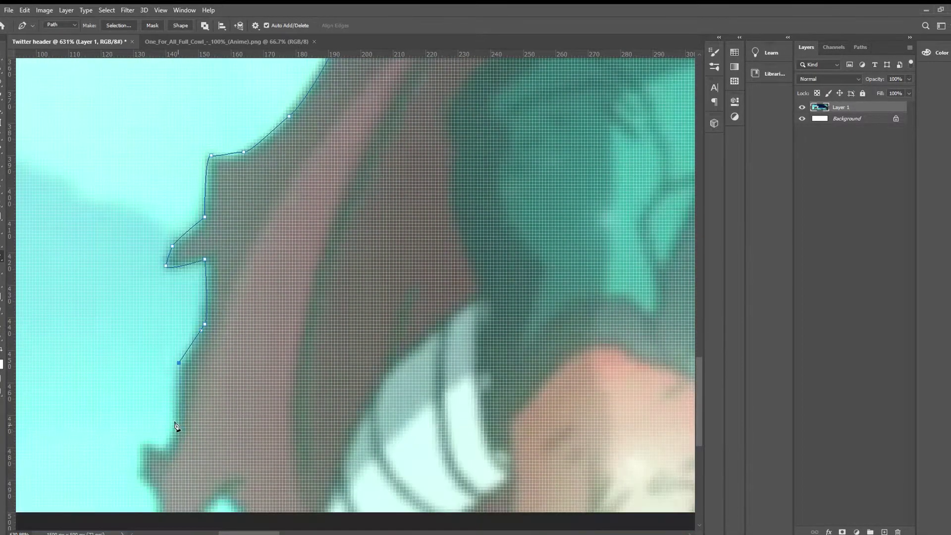
left_click(143, 470)
left_click(154, 487)
left_click(156, 499)
left_click(159, 513)
scroll(157, 491, "down", 1)
- Close the path below the image and load it as a selection
key("ctrl+0")
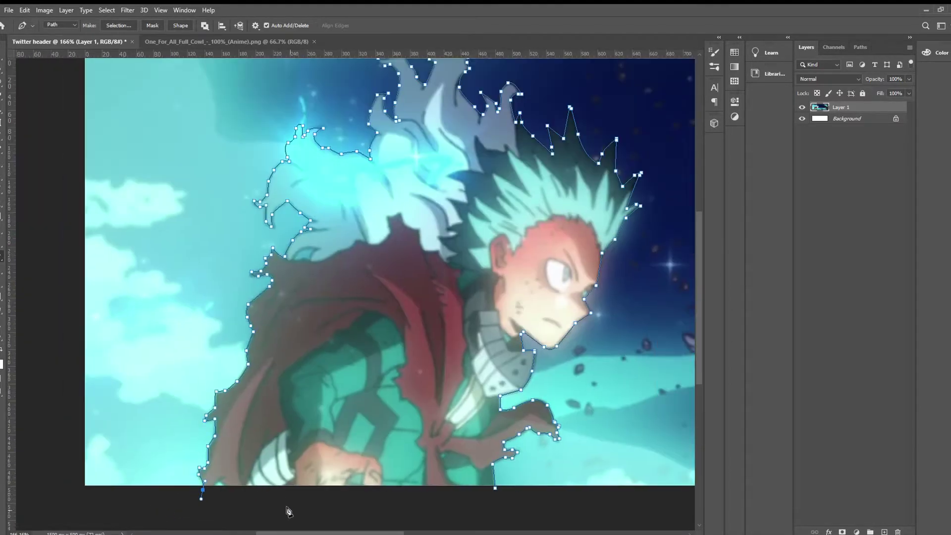
left_click(498, 493)
key("ctrl+Return")
- Copy the selected character onto a new layer and delete the white Background layer
key("ctrl+minus")
key("ctrl+j")
key("v")
left_click(802, 118)
key("ctrl+0")
left_click(841, 131)
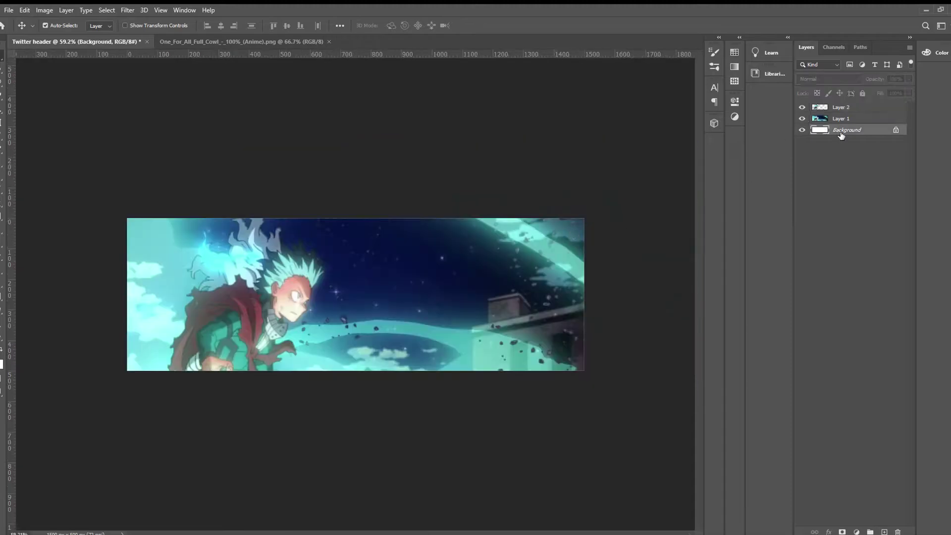
key("Delete")
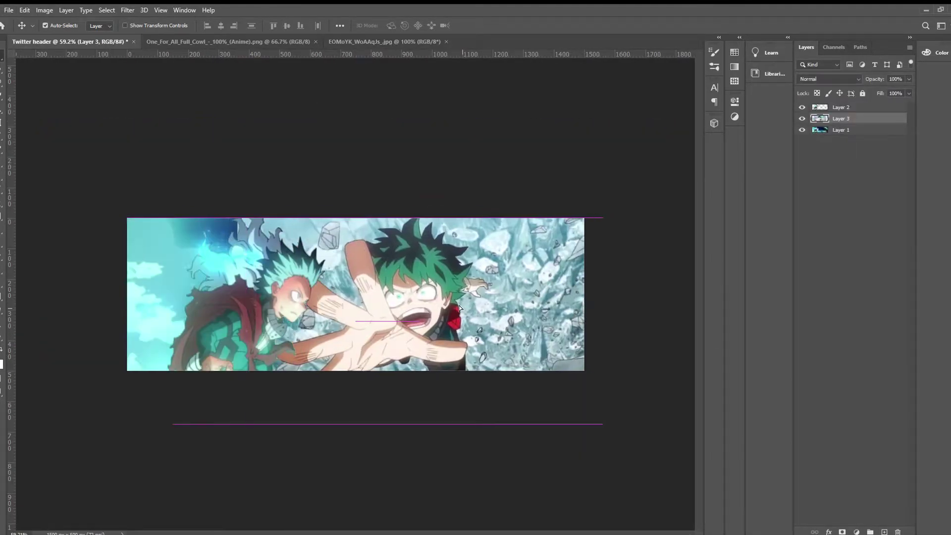
- Position the second anime image across the header and blend it with Pin Light
scroll(480, 327, "down", 3)
left_click_drag(481, 327, 503, 330)
scroll(367, 292, "up", 5)
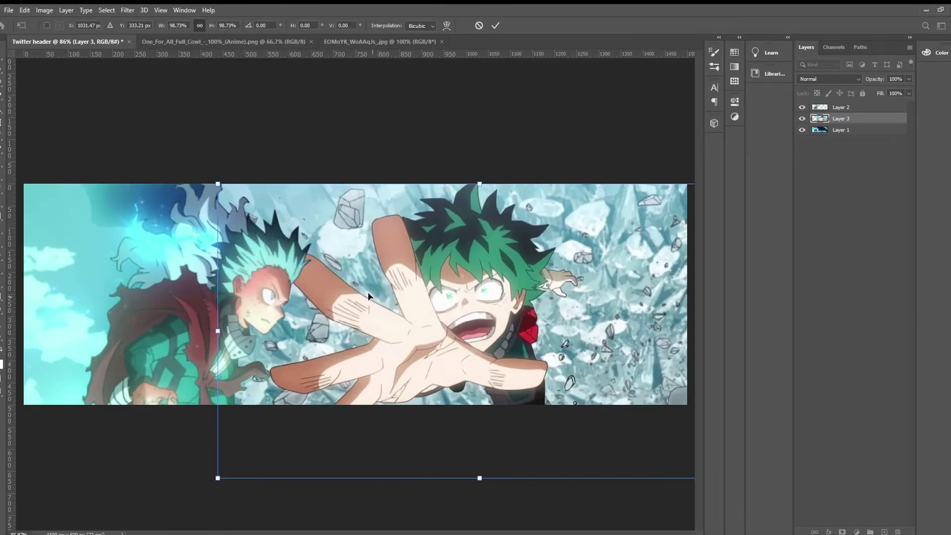
key("Return")
scroll(364, 290, "down", 3)
key("shift+plus")
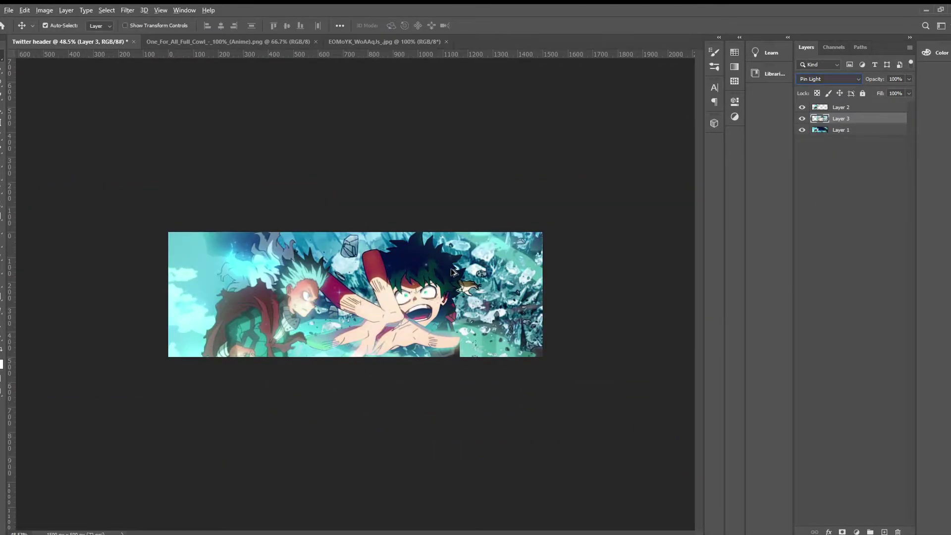
key("e")
left_click(826, 229)
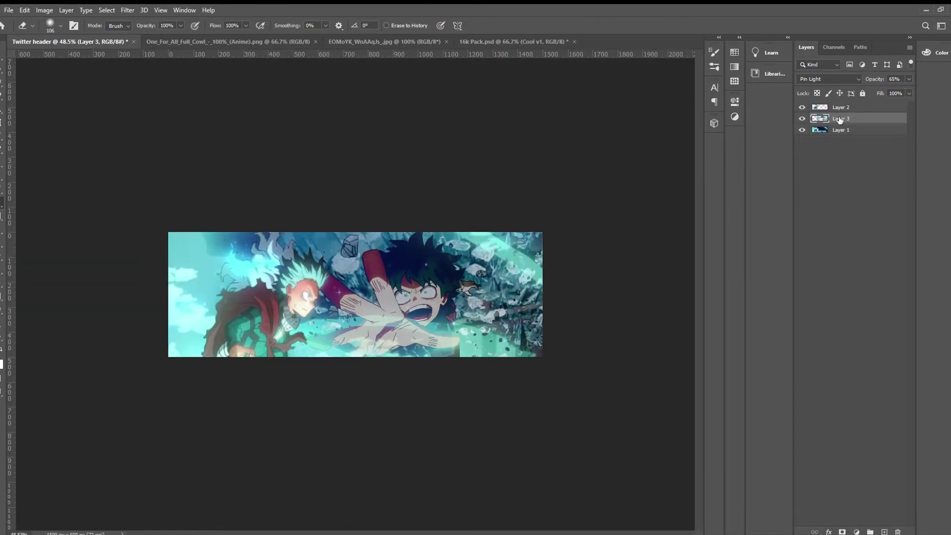
- Place the black shadow copy below Layer 2, blur it, and set its opacity to 71%
left_click_drag(838, 108, 837, 124)
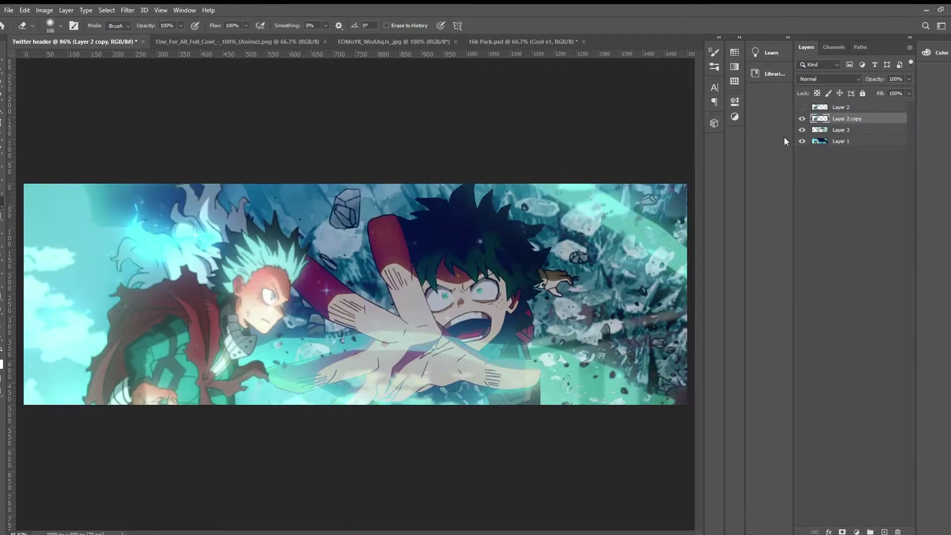
key("v")
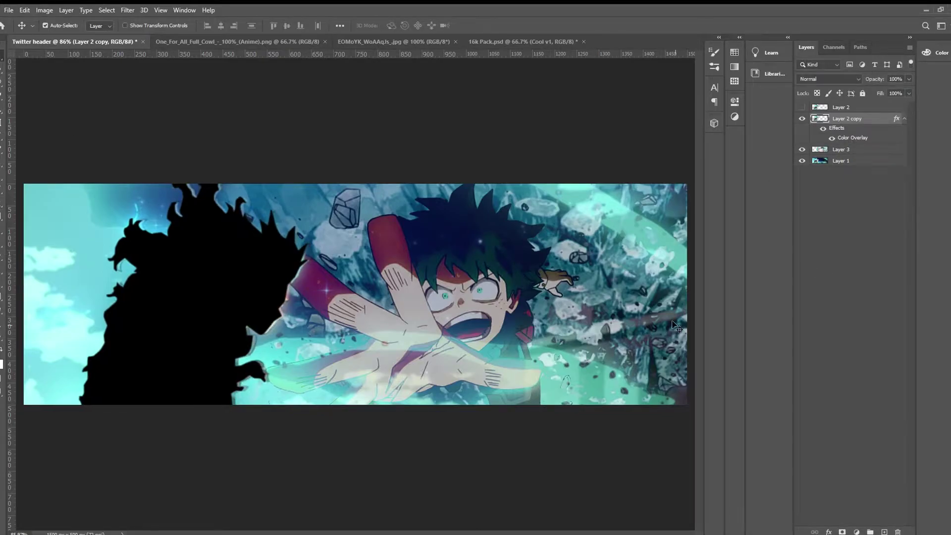
left_click(802, 107)
key("ctrl+minus")
key("space")
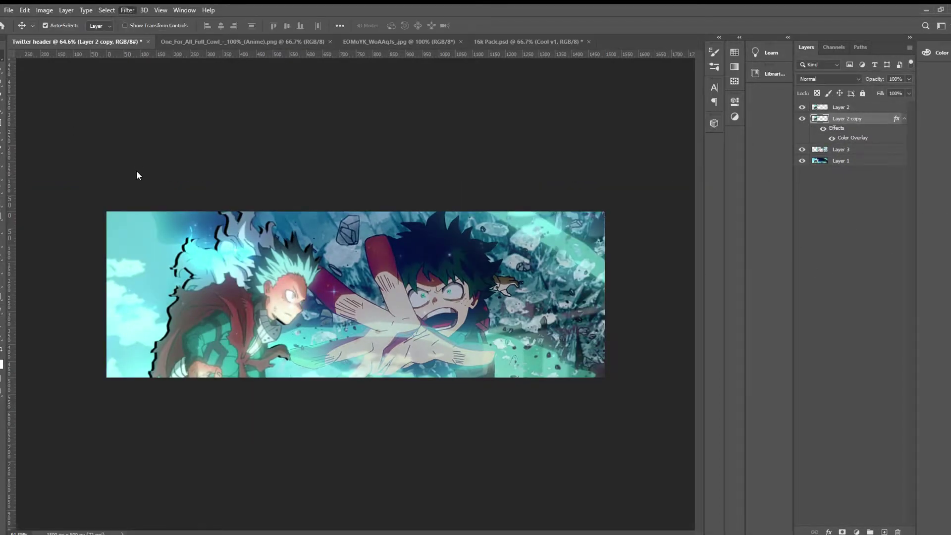
key("space")
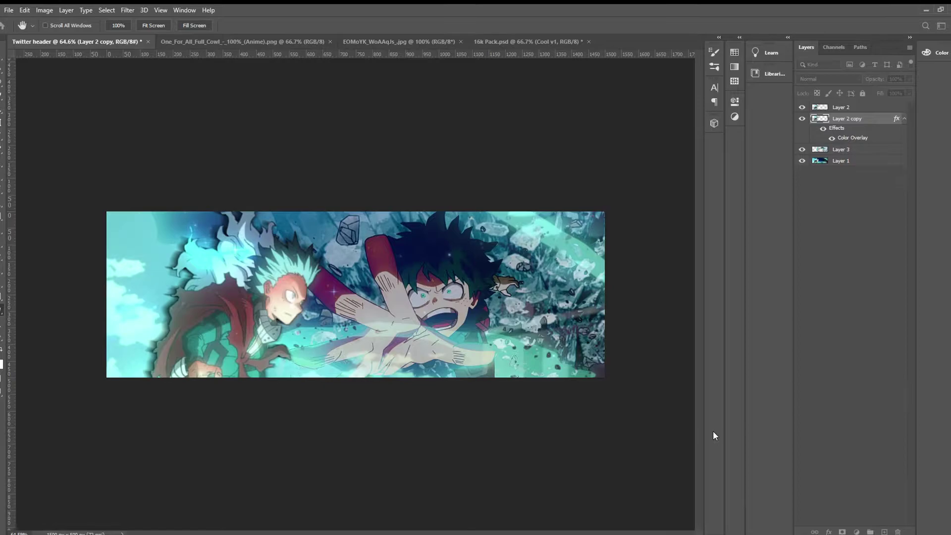
left_click_drag(909, 79, 895, 81)
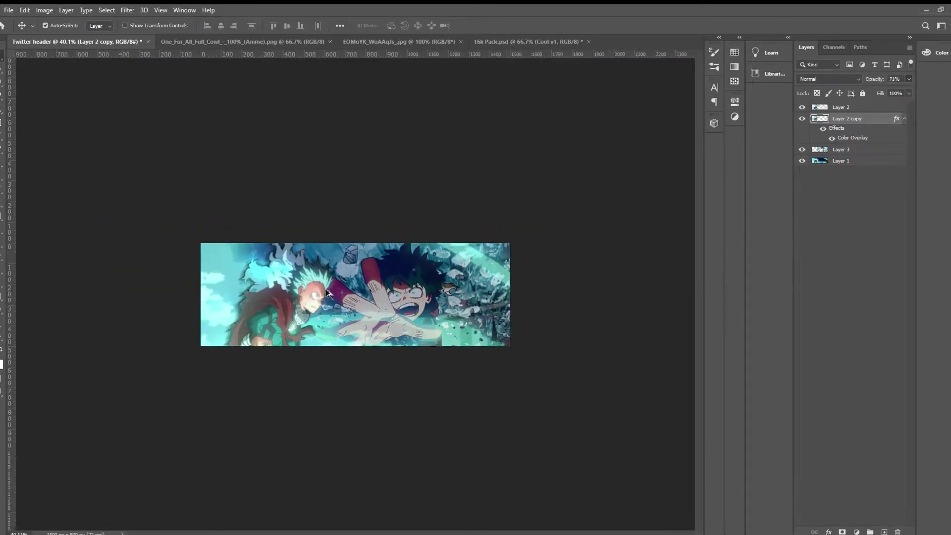
- Select Layer 3 and add a new empty Layer 4 above it
left_click(366, 236)
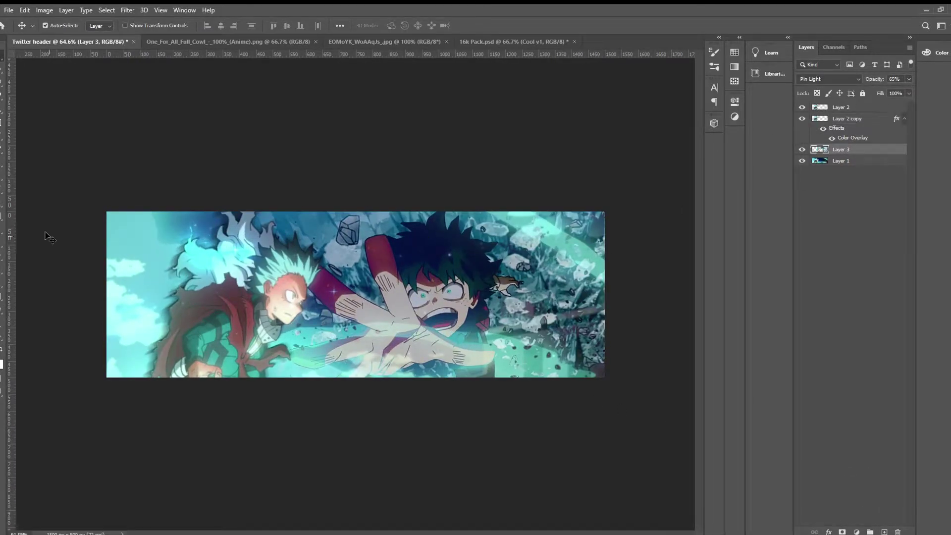
key("ctrl+shift+alt+n")
key("g")
key("i")
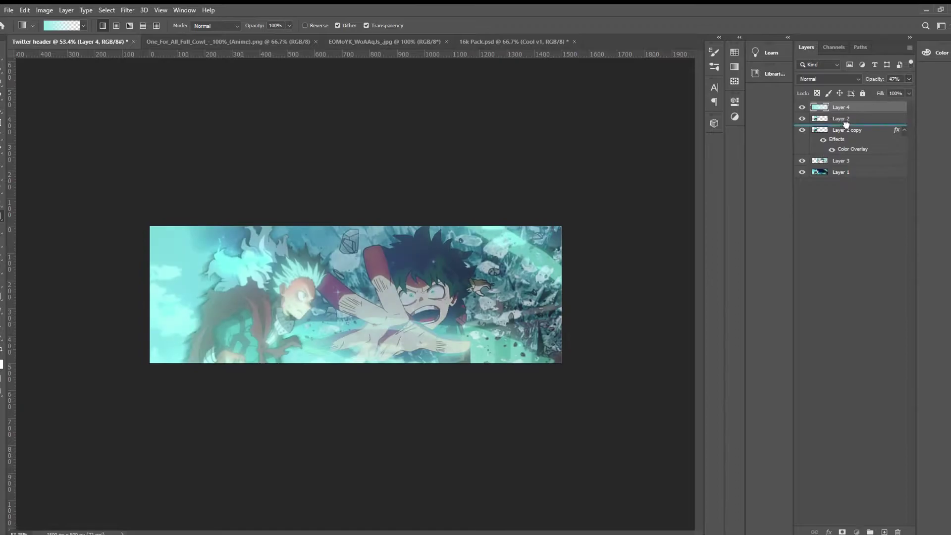
- Move the cyan gradient Layer 4 beneath Layer 2 copy, then hide Layers 4 and 3
left_click_drag(841, 107, 840, 148)
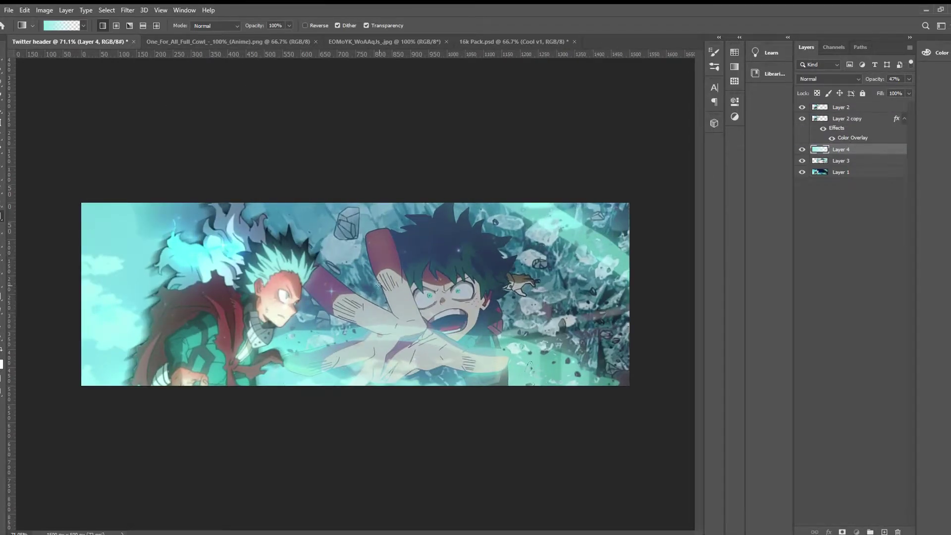
left_click_drag(802, 149, 802, 160)
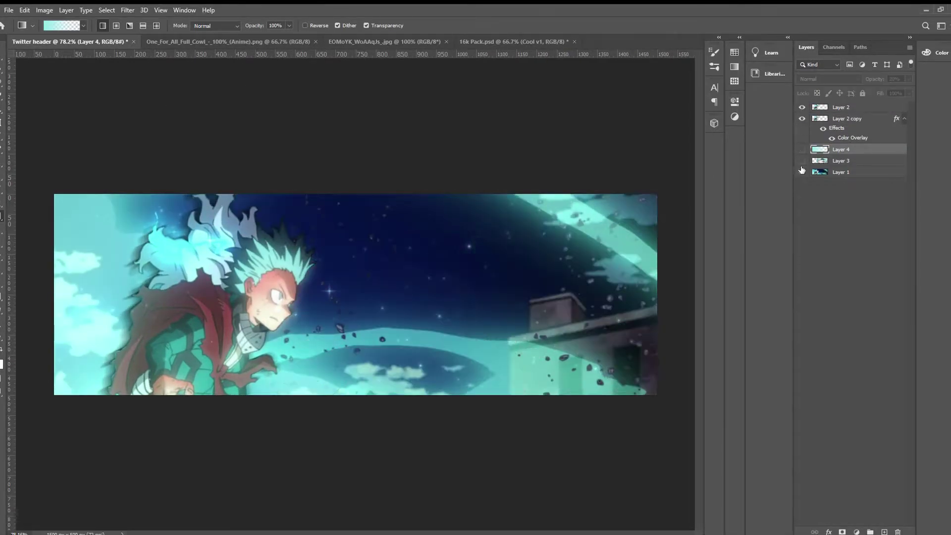
scroll(291, 337, "up", 3)
- Add a new glow layer and set the brush size, going from 124 to 96 px
key("ctrl+shift+alt+n")
key("b")
scroll(257, 366, "up", 1)
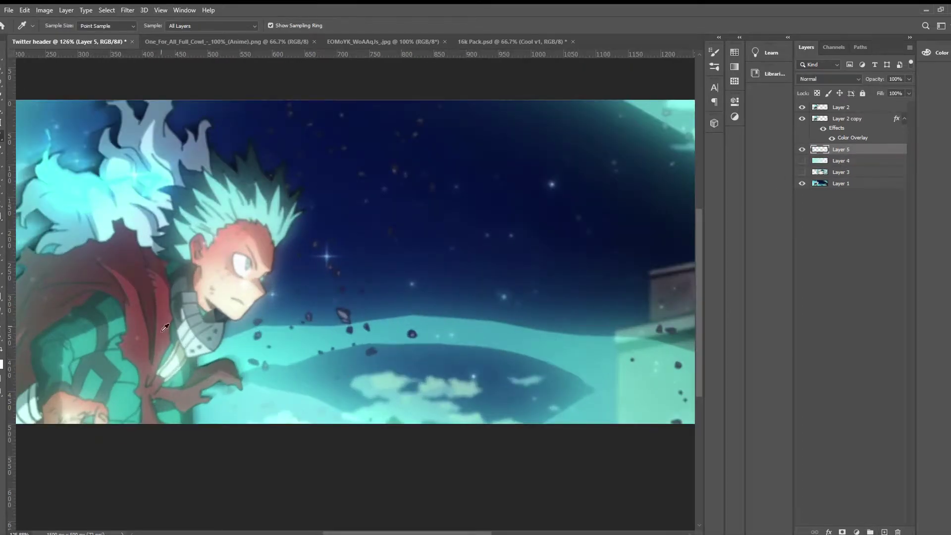
key("bracketleft")
key("bracketleft")
key("bracketleft")
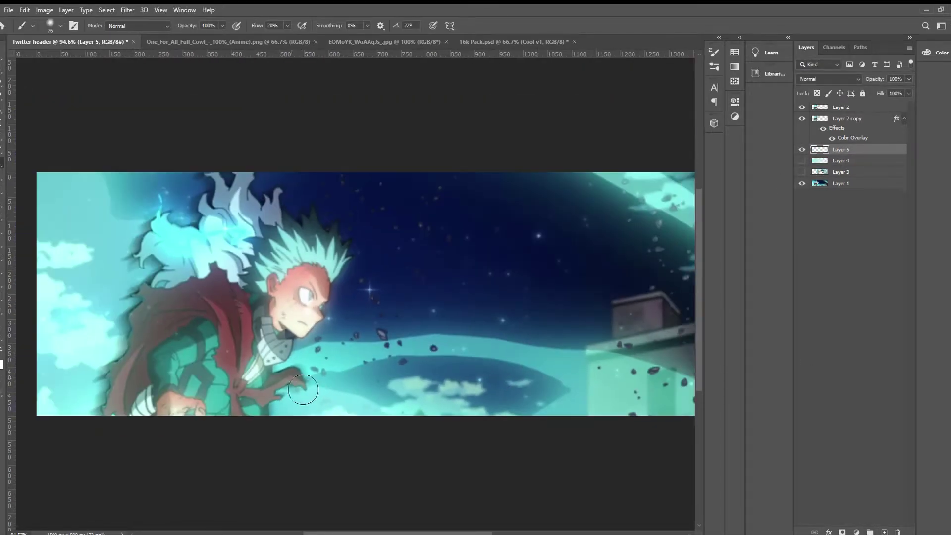
scroll(307, 382, "down", 2)
scroll(324, 333, "down", 2)
left_click_drag(488, 357, 510, 356)
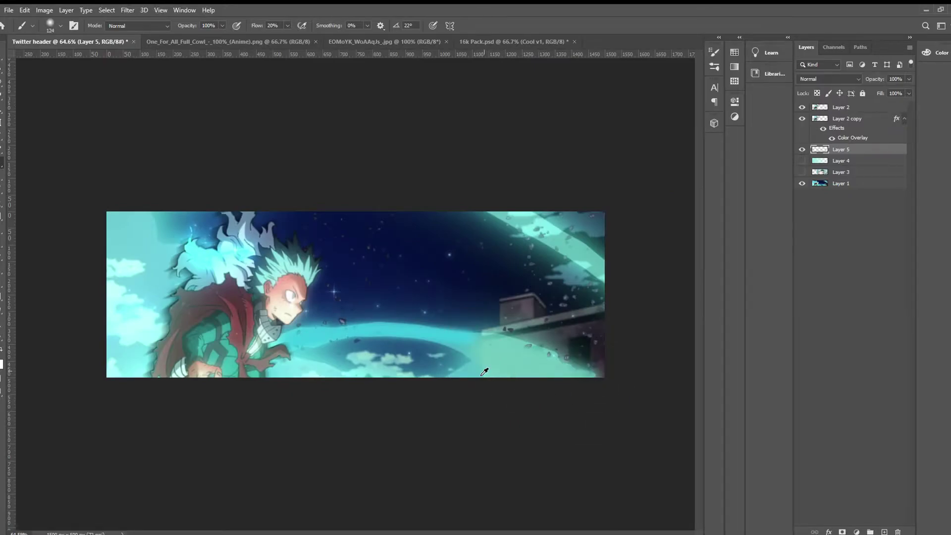
left_click_drag(531, 221, 517, 221)
scroll(209, 285, "up", 2)
scroll(210, 286, "down", 2)
- Show Layers 4 and 3 again and add a new layer above the Layer 2 character
left_click(802, 160)
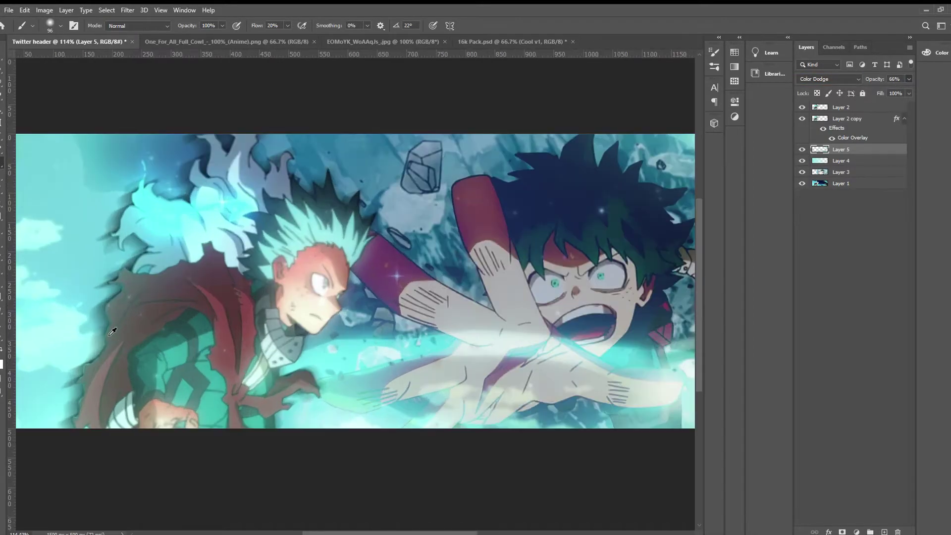
scroll(291, 304, "up", 2)
left_click(841, 107)
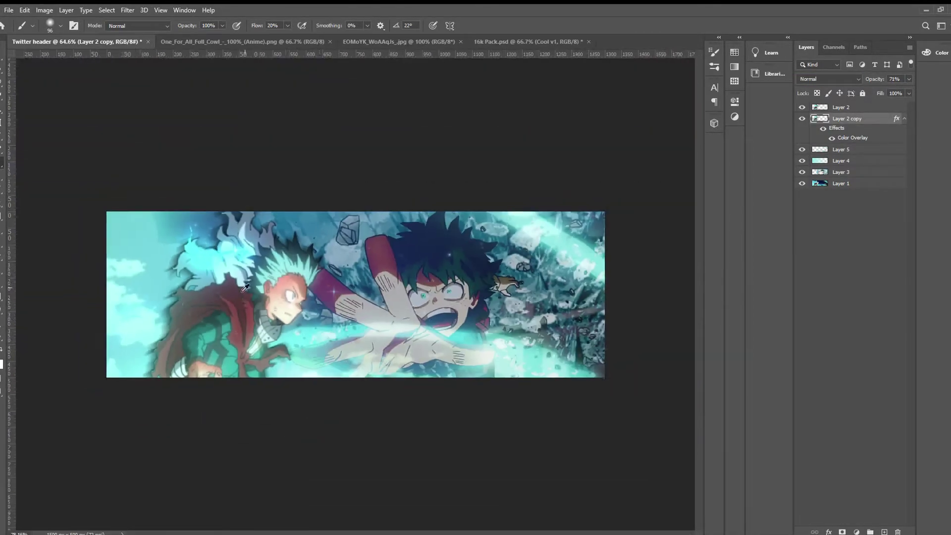
scroll(346, 298, "up", 2)
left_click(883, 531)
scroll(329, 304, "up", 3)
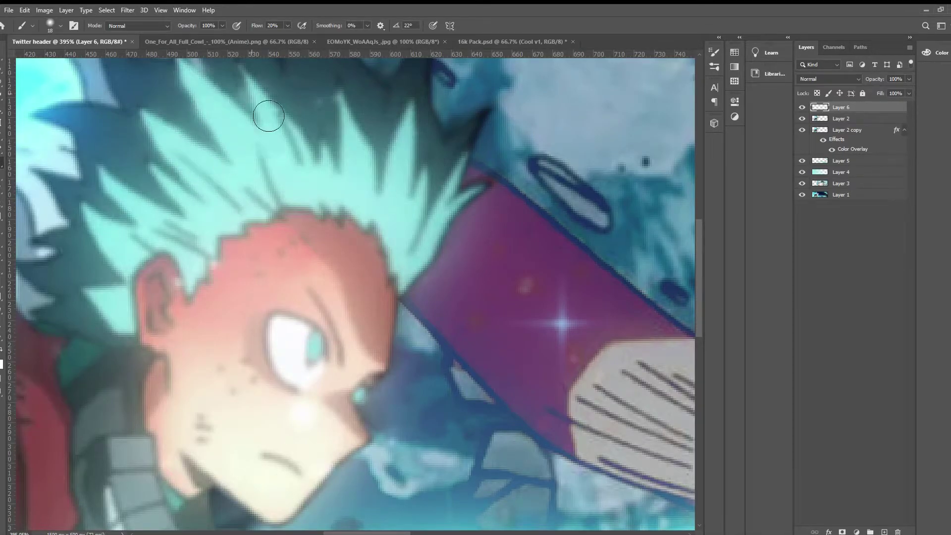
- Fit the banner in view and toggle visibility of Layer 6 and the shadow layers
scroll(266, 122, "down", 1)
scroll(175, 219, "down", 1)
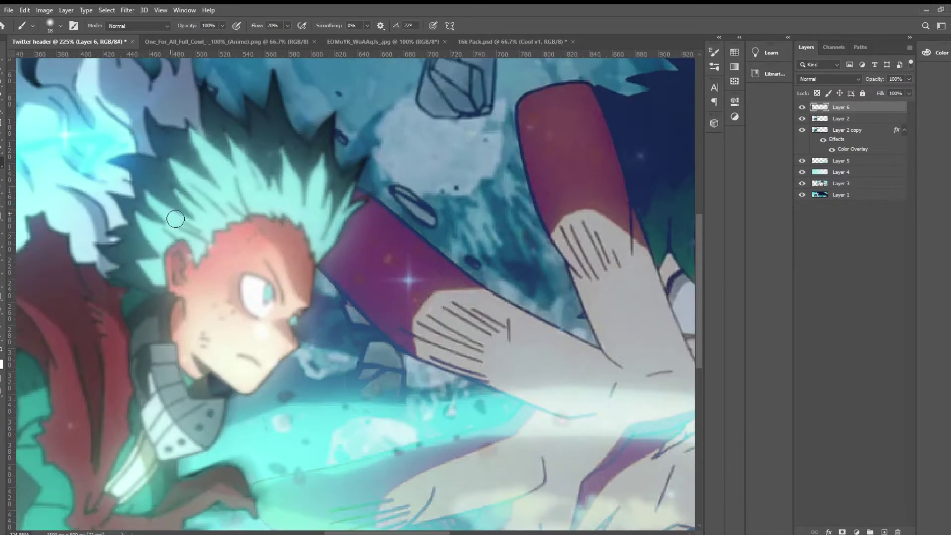
key("ctrl+0")
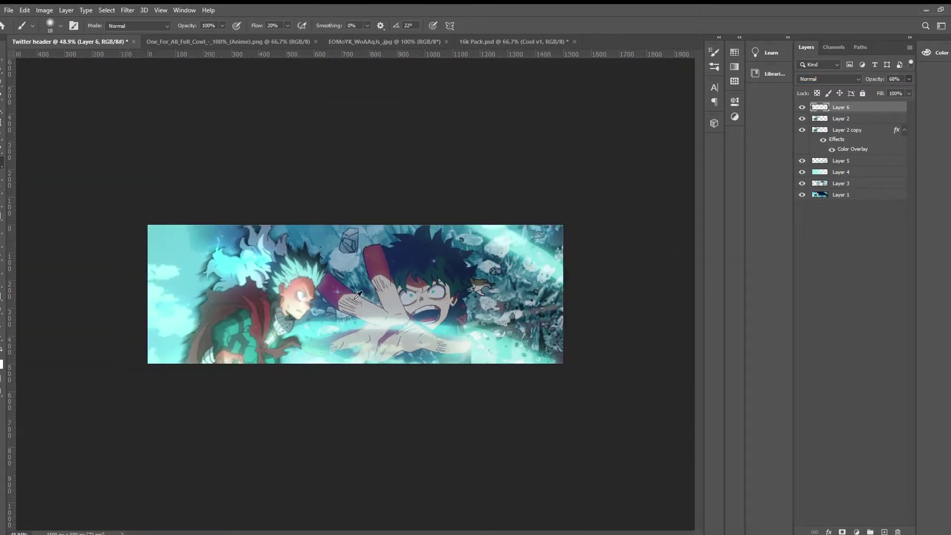
left_click_drag(802, 107, 803, 119)
left_click(802, 118)
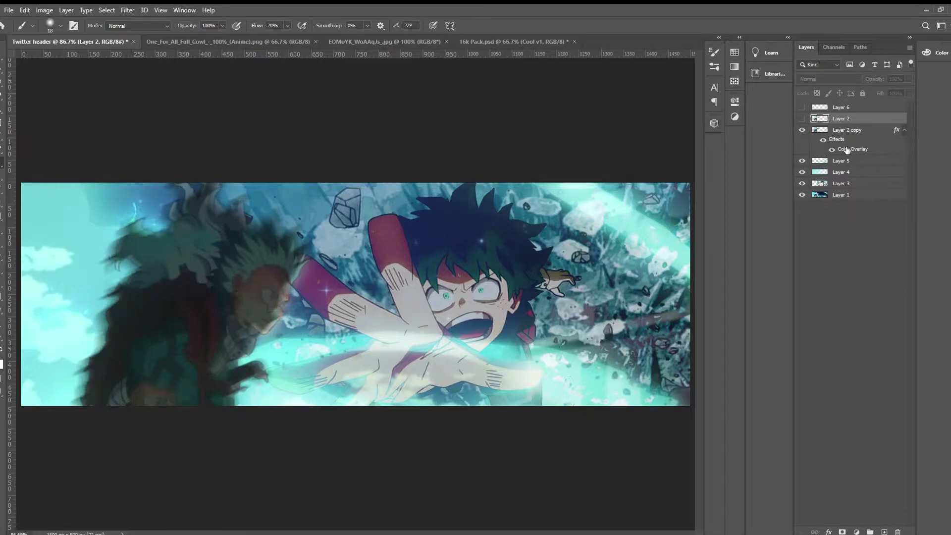
left_click(802, 107)
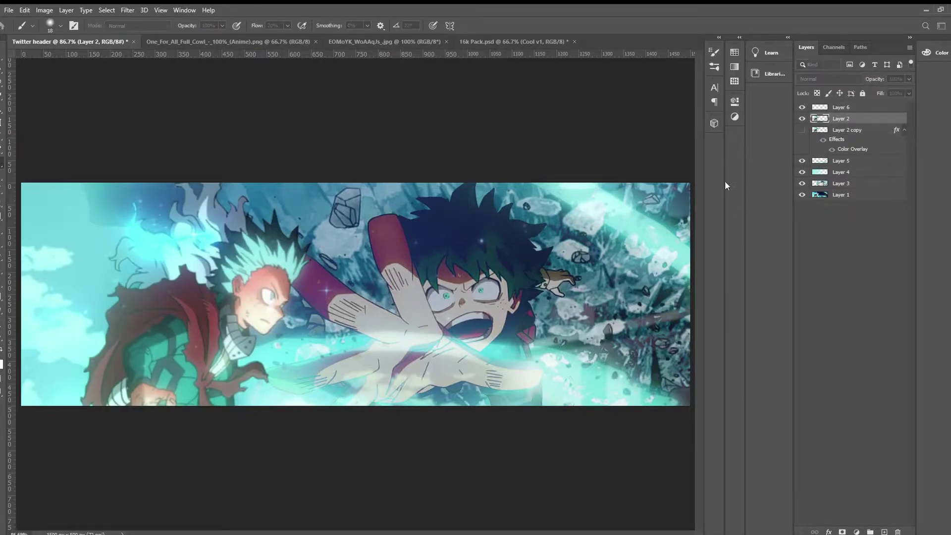
- Duplicate the black shadow, offset the copy leftward and lower its opacity
left_click_drag(849, 118, 842, 124)
key("h")
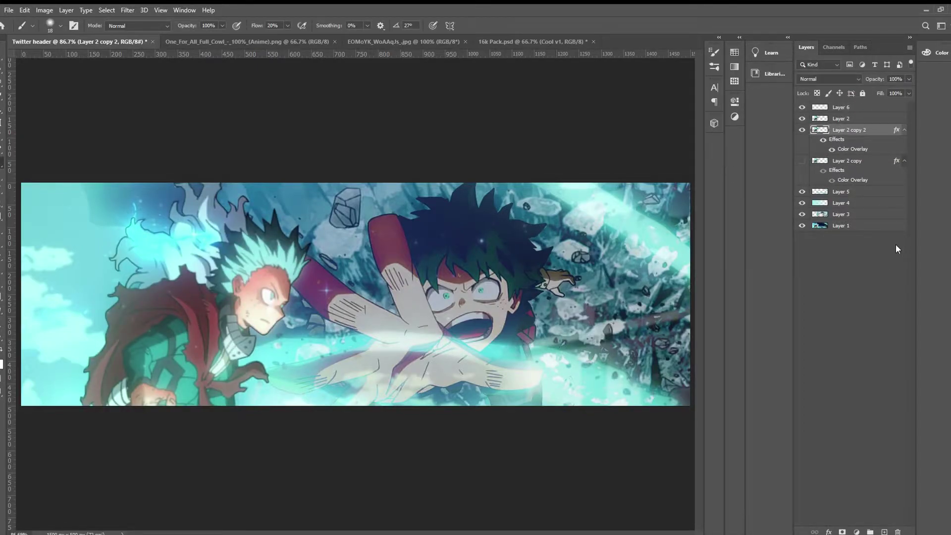
key("v")
left_click_drag(411, 169, 374, 148)
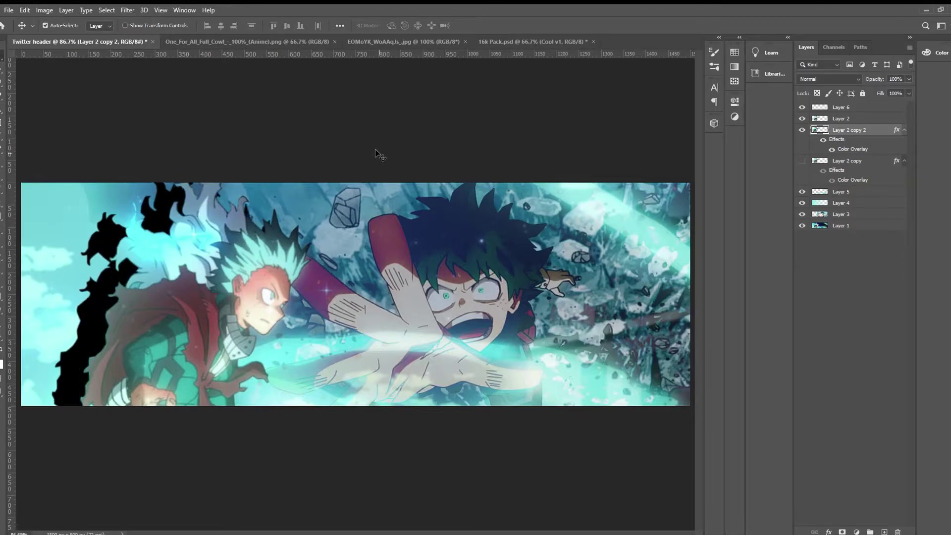
key("ctrl+minus")
key("3")
key("4")
- Enlarge the particles image over the banner, set Linear Dodge (Add) above Layer 1, at 83% opacity
double_click(803, 130)
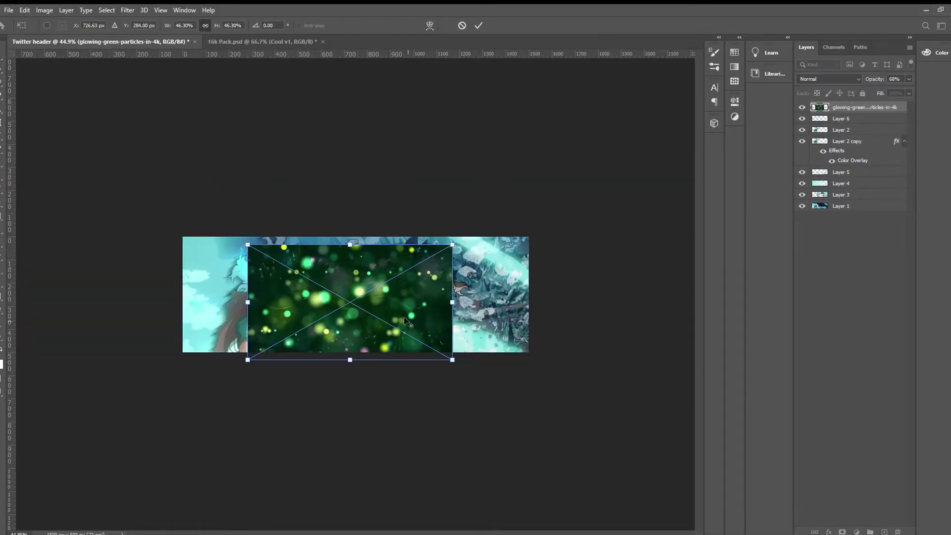
left_click_drag(450, 240, 528, 203)
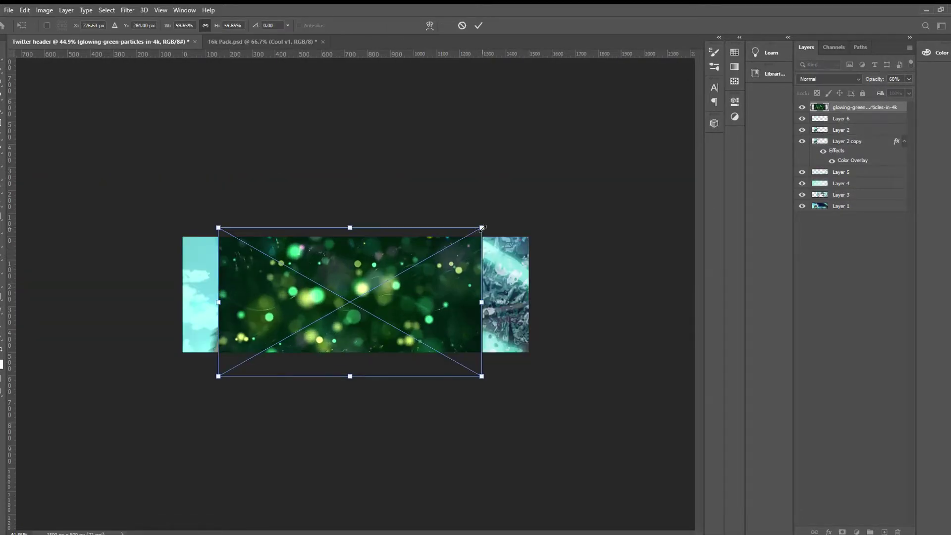
key("Return")
key("shift+alt+w")
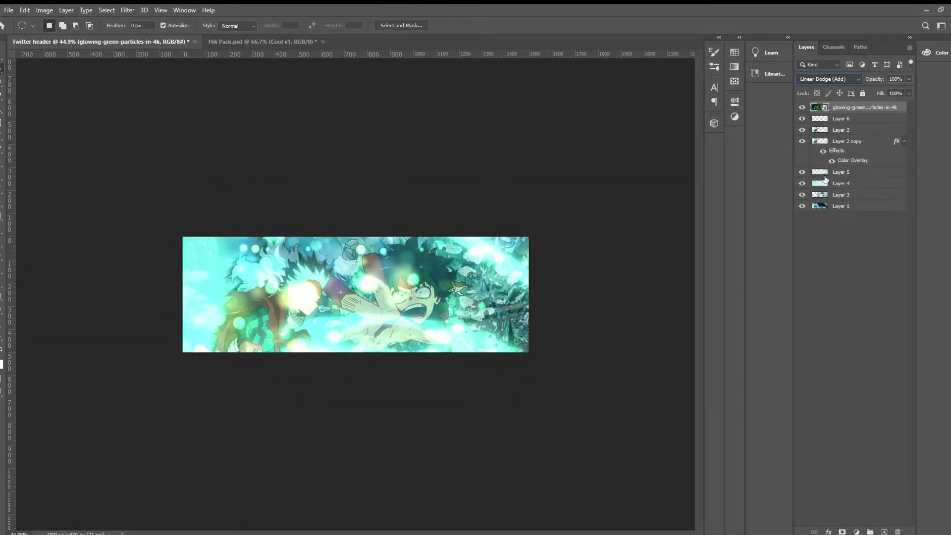
left_click_drag(852, 107, 848, 197)
key("v")
key("ctrl+0")
key("8")
key("3")
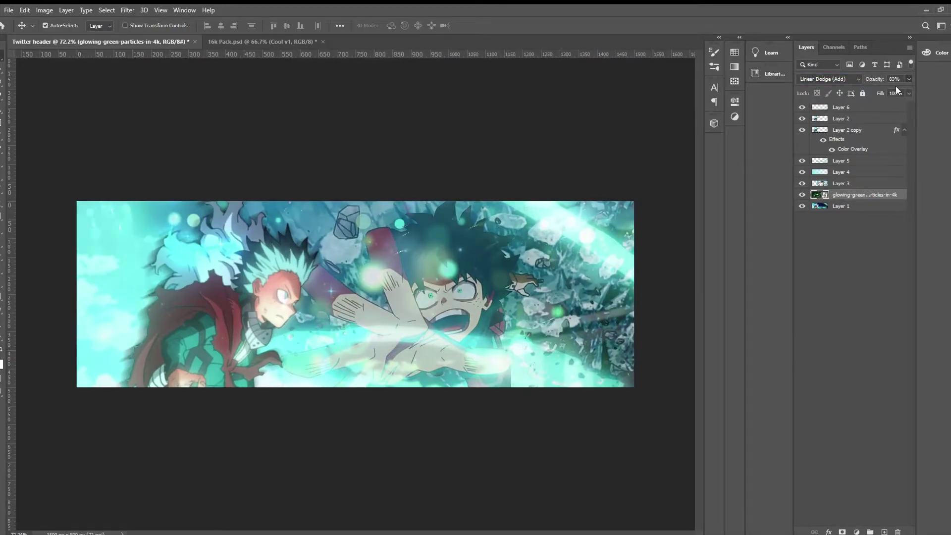
key("t")
left_click(386, 303)
- Type 'YOUR NAME', scale it to about 199% and position it on the banner
type("YOUR NAME")
key("ctrl+Return")
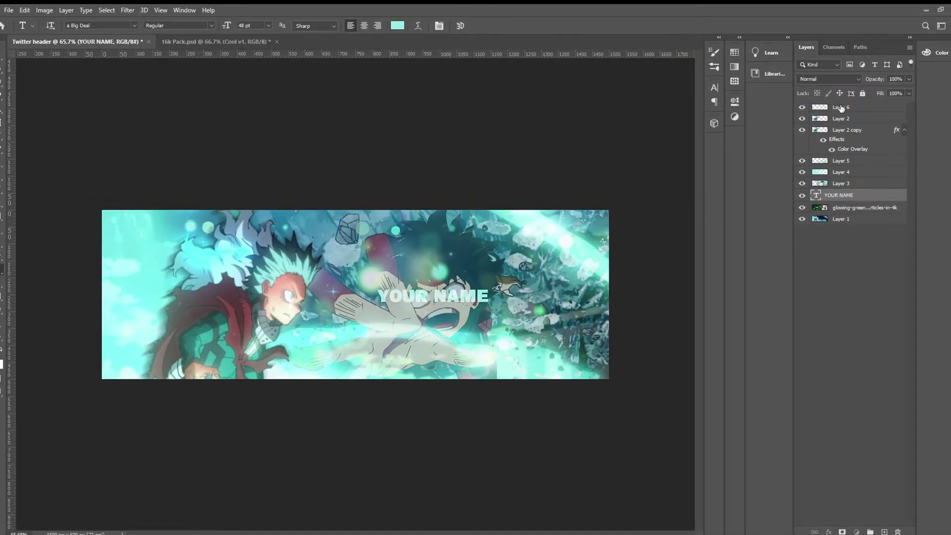
key("ctrl+t")
left_click_drag(532, 286, 578, 283)
scroll(355, 295, "down", 3)
left_click_drag(417, 296, 432, 297)
left_click_drag(523, 292, 539, 290)
left_click_drag(467, 305, 468, 297)
key("Return")
- Re-edit the YOUR NAME text, duplicate the layer and add a Stroke outline to the copy
key("m")
scroll(446, 149, "up", 2)
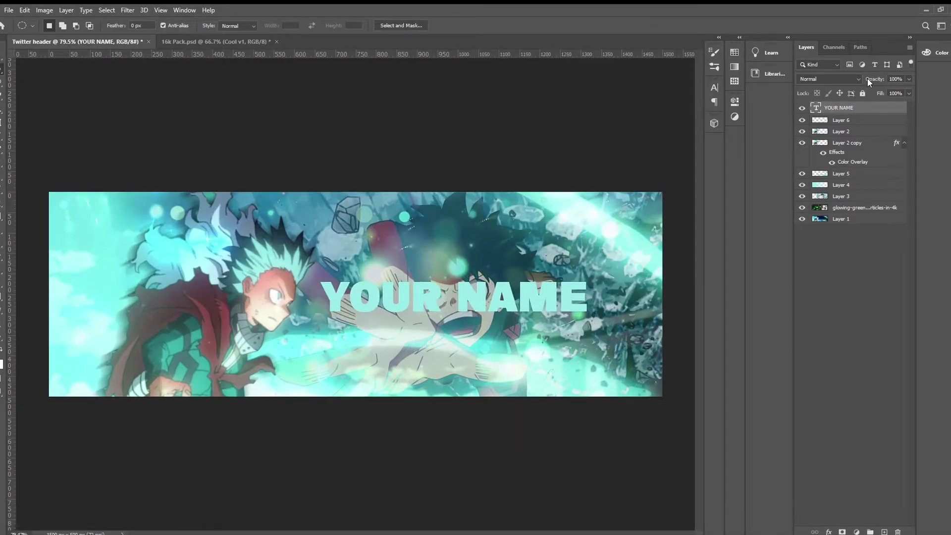
key("t")
left_click(327, 302)
key("ctrl+a")
key("ctrl+Return")
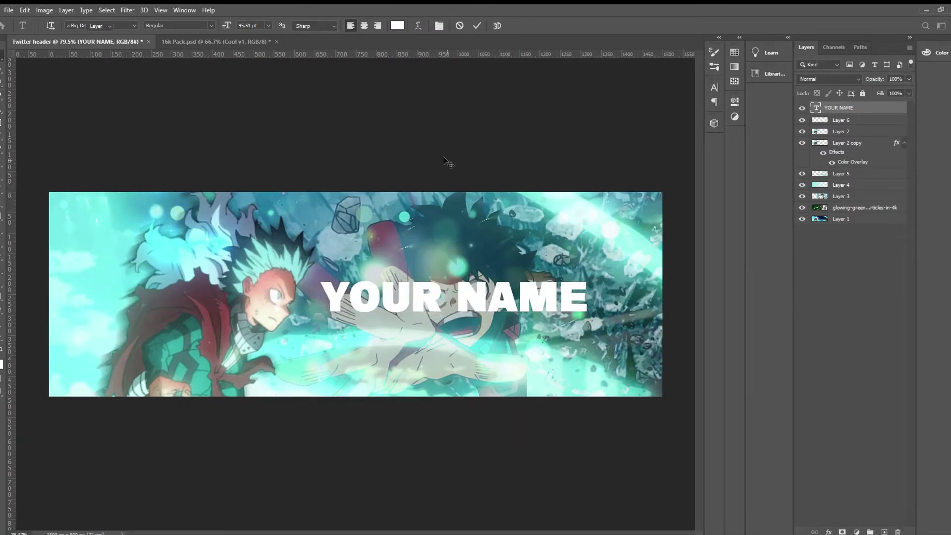
key("v")
key("ctrl+j")
double_click(879, 108)
- Make another copy of the original title layer below it and hide the original
key("h")
key("v")
key("alt+bracketleft")
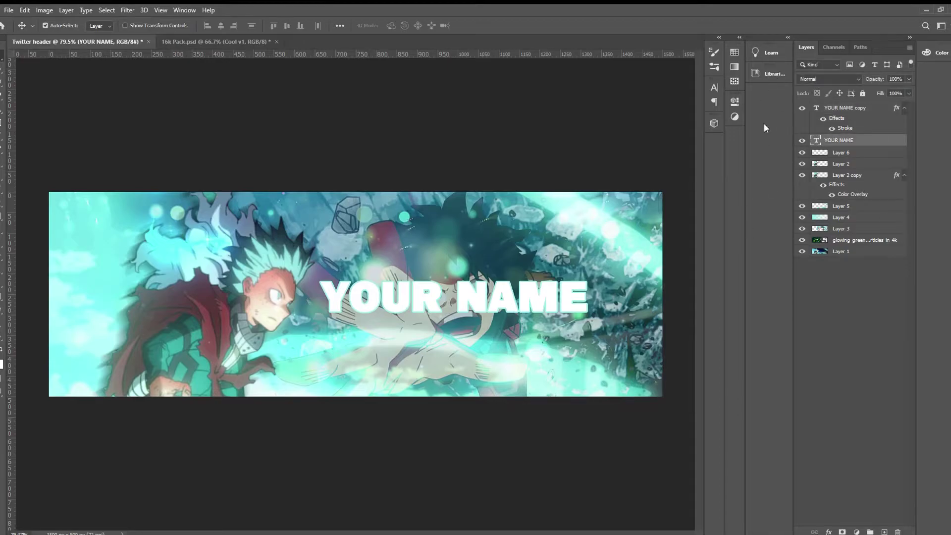
key("ctrl+j")
key("ctrl+bracketleft")
left_click(802, 140)
double_click(817, 107)
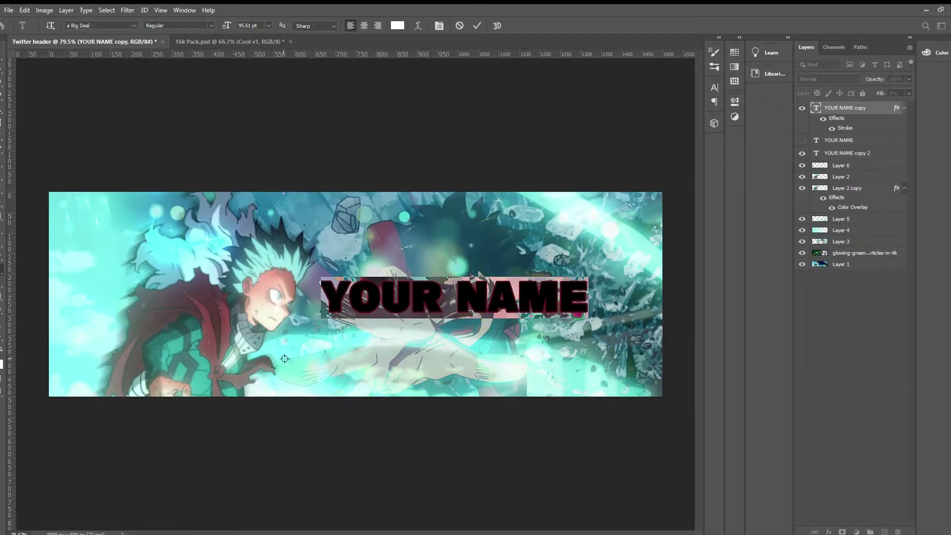
key("ctrl+Return")
key("v")
- Edit the YOUR NAME copy 2 text and move that layer up the stack
key("ctrl+comma")
key("alt+bracketleft")
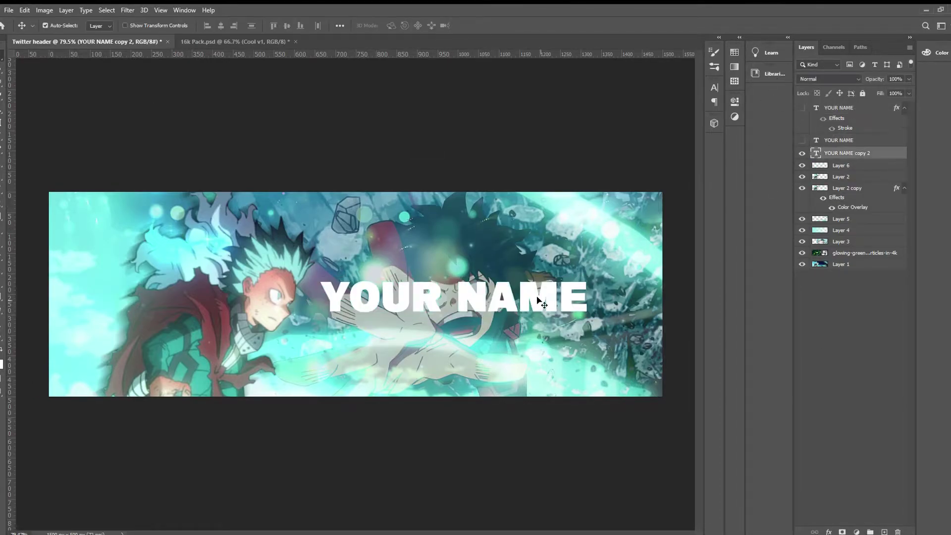
key("t")
key("Return")
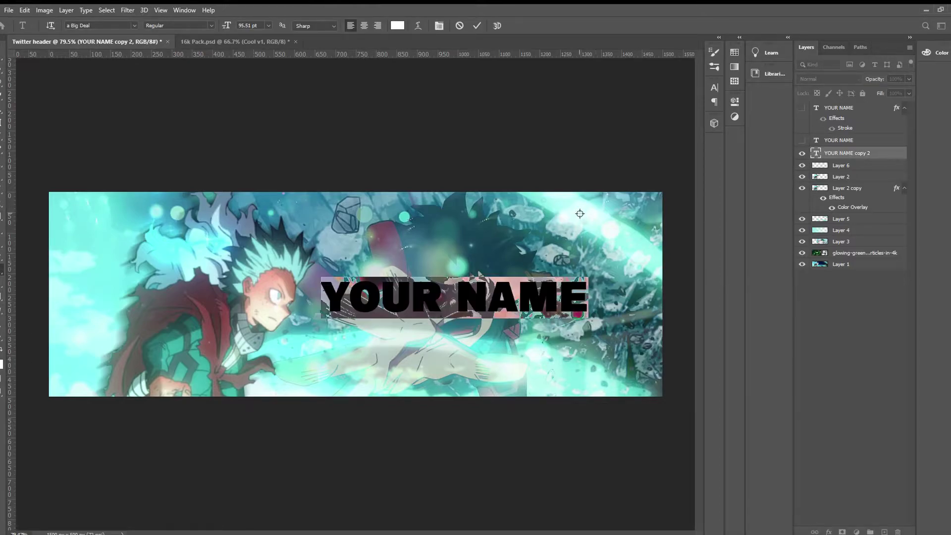
key("ctrl+Return")
key("v")
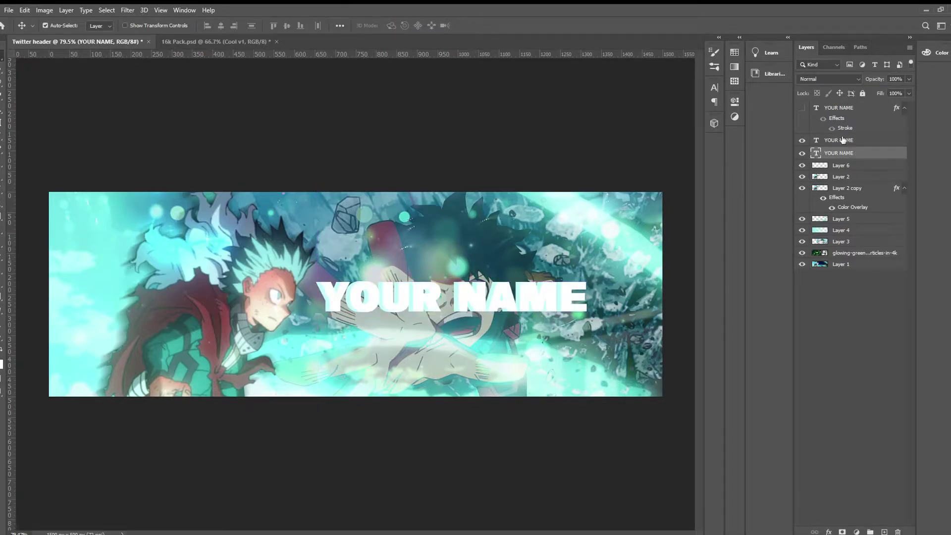
left_click(802, 140)
key("ctrl+bracketright")
- Tint the lower YOUR NAME title text light cyan
key("ctrl+comma")
key("alt+bracketleft")
key("t")
key("Return")
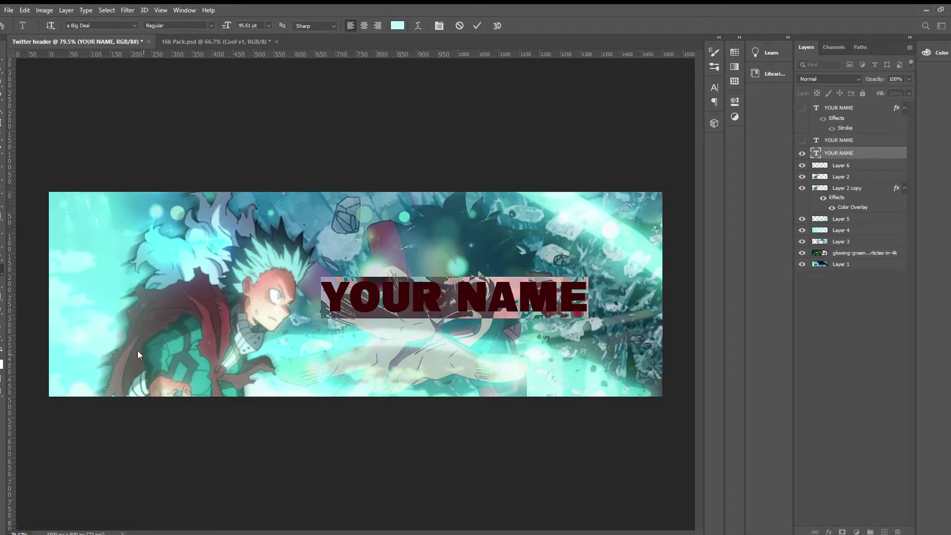
key("ctrl+Return")
key("v")
- Show and select the outlined YOUR NAME layer, then zoom out to see the whole header
left_click(802, 140)
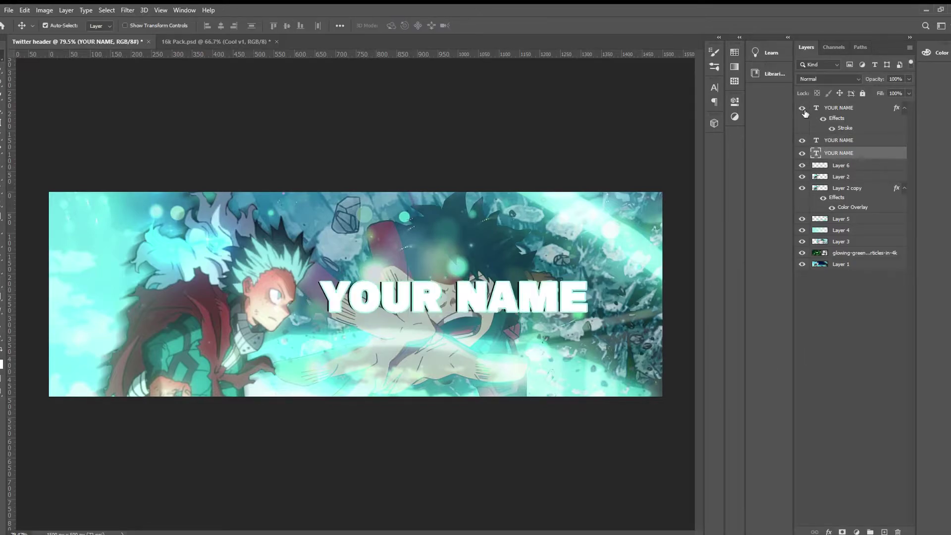
left_click(802, 107)
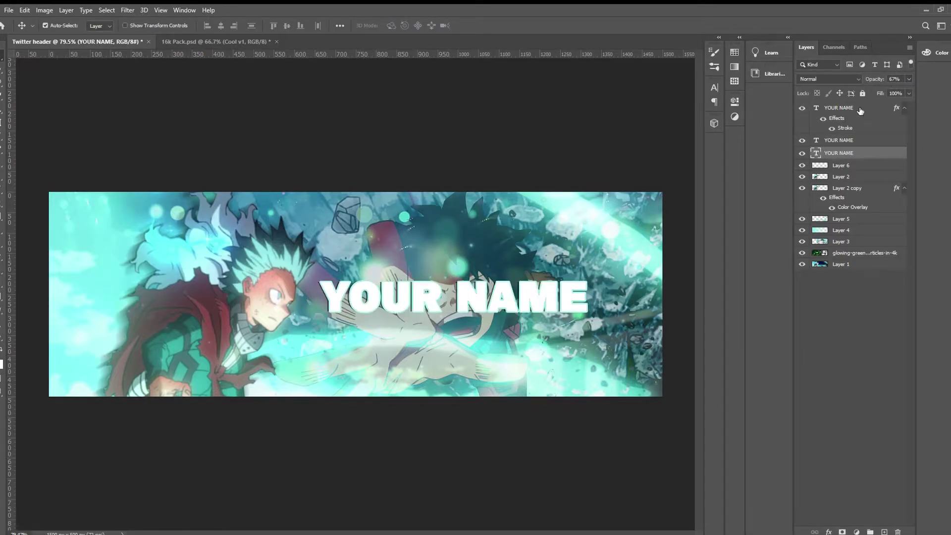
left_click(839, 107)
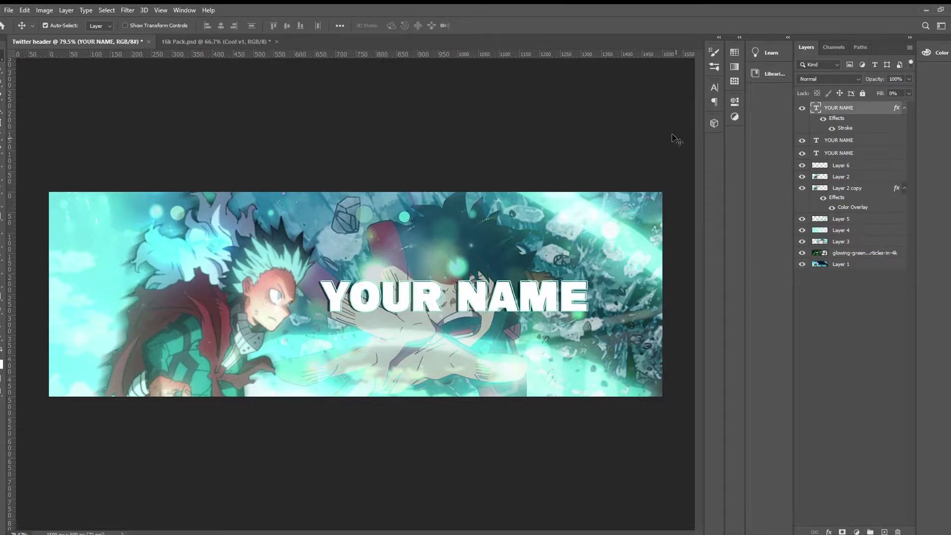
key("ctrl+minus")
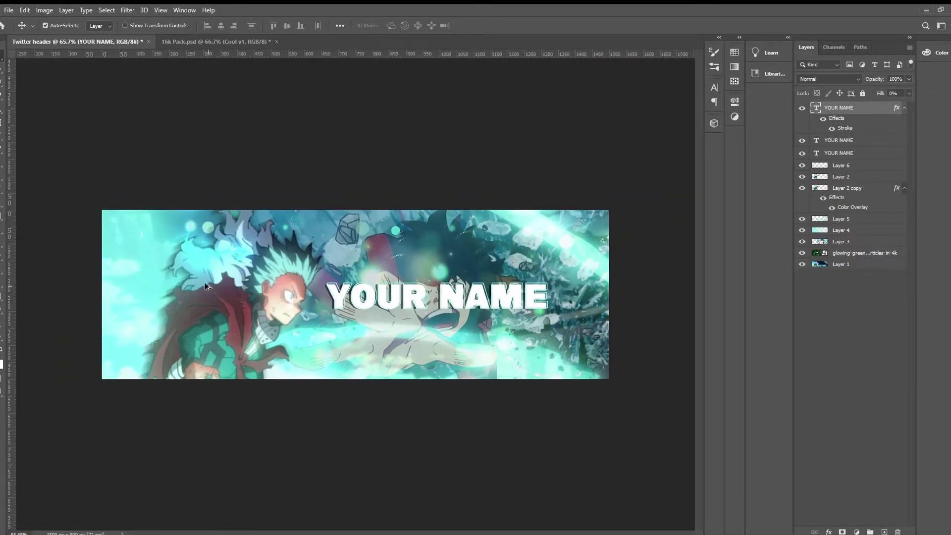
left_click(216, 42)
- Bring the Instagram icon from the 16k Pack Logos group into the header and colour it black
left_click(802, 199)
mouse_move(842, 378)
left_mouse_down()
mouse_move(349, 290)
mouse_move(429, 341)
left_mouse_up()
scroll(429, 340, "up", 3)
key("i")
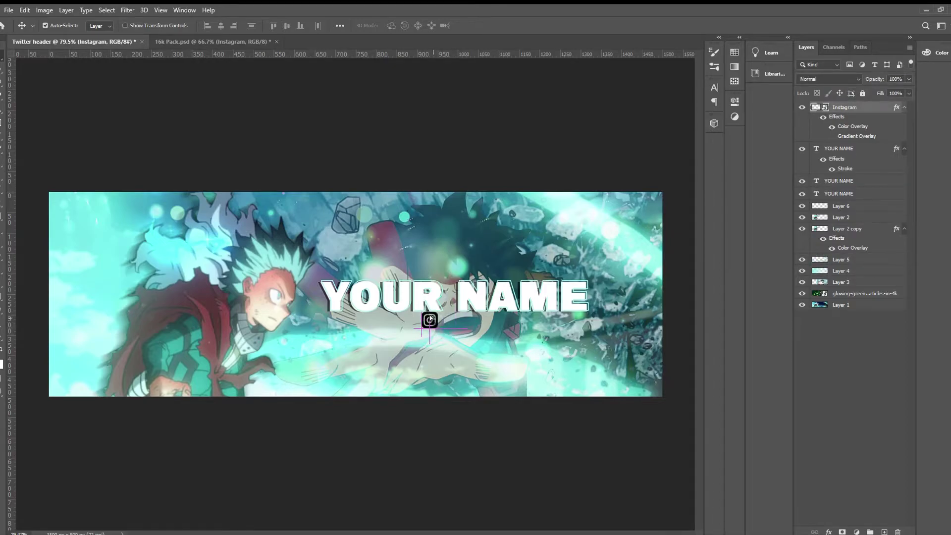
- Bring the YouTube icon from the 16k Pack into the header and resize it
left_click(213, 42)
left_click_drag(843, 349, 460, 320)
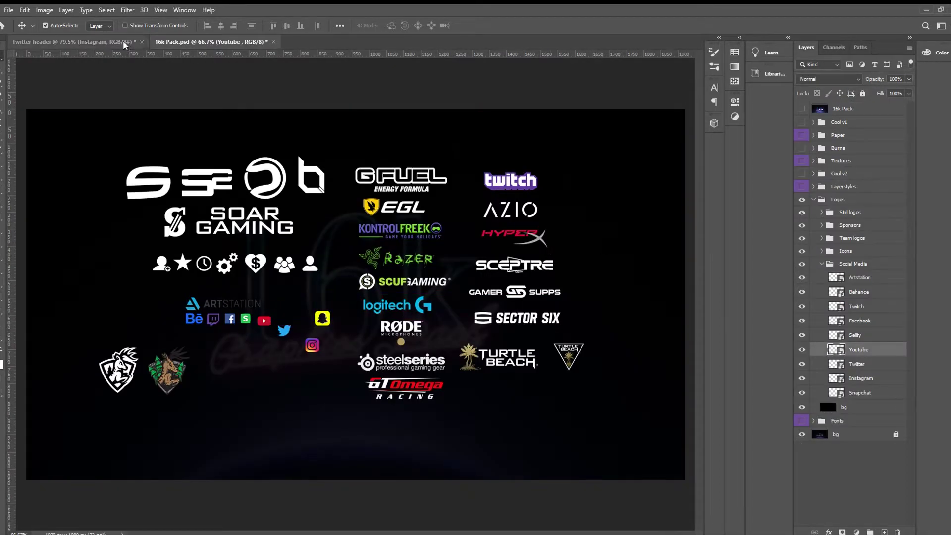
scroll(455, 329, "up", 3)
key("ctrl+t")
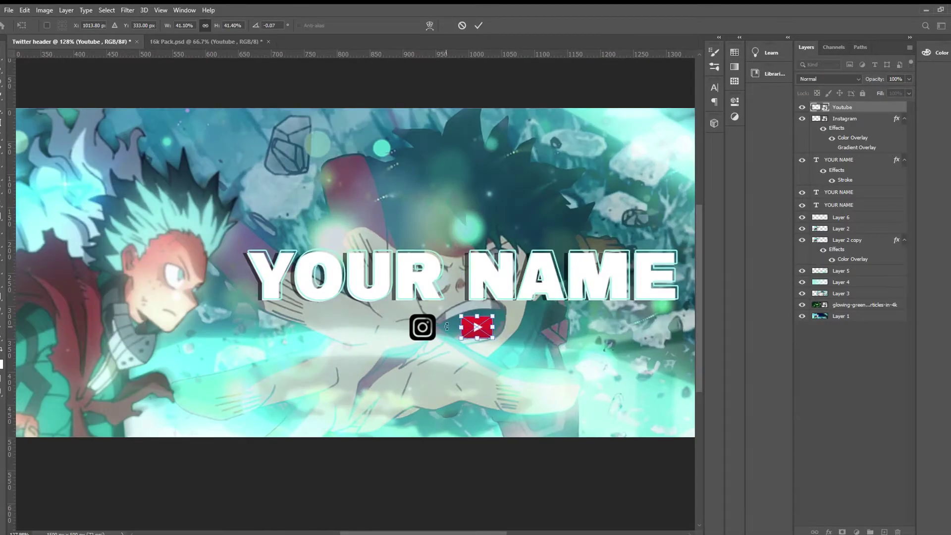
key("Return")
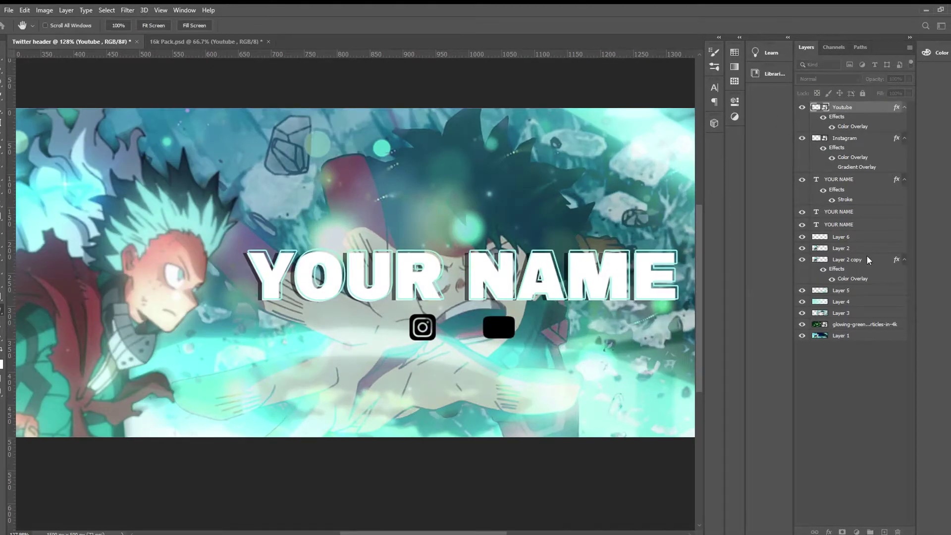
- Trace the YouTube play triangle with the Pen and fill it white on a new layer
key("p")
key("ctrl+z")
scroll(495, 327, "up", 10)
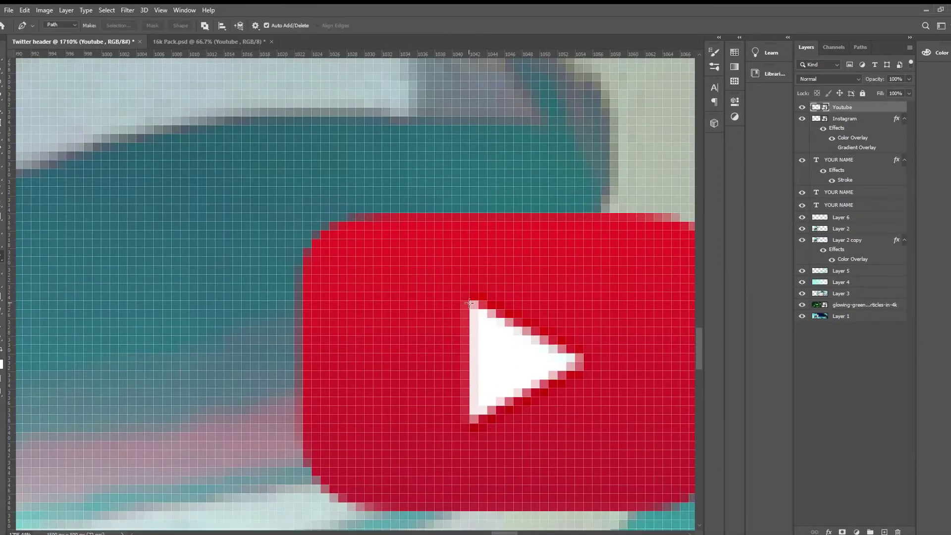
scroll(549, 345, "down", 3)
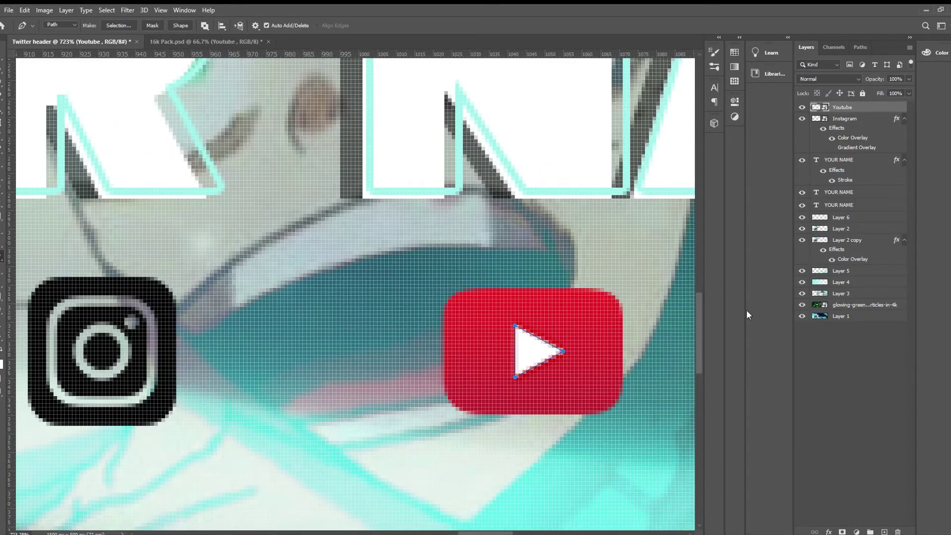
key("ctrl+shift+z")
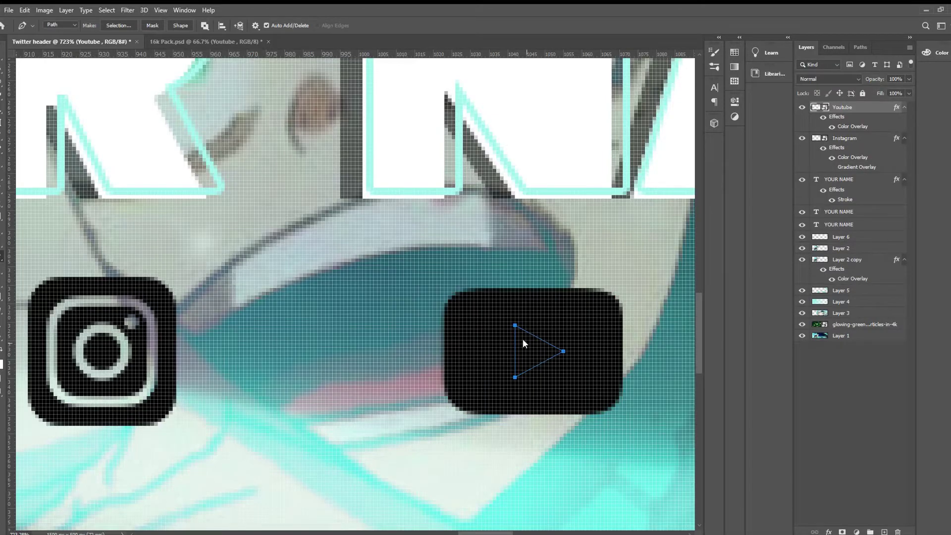
key("ctrl+Return")
key("b")
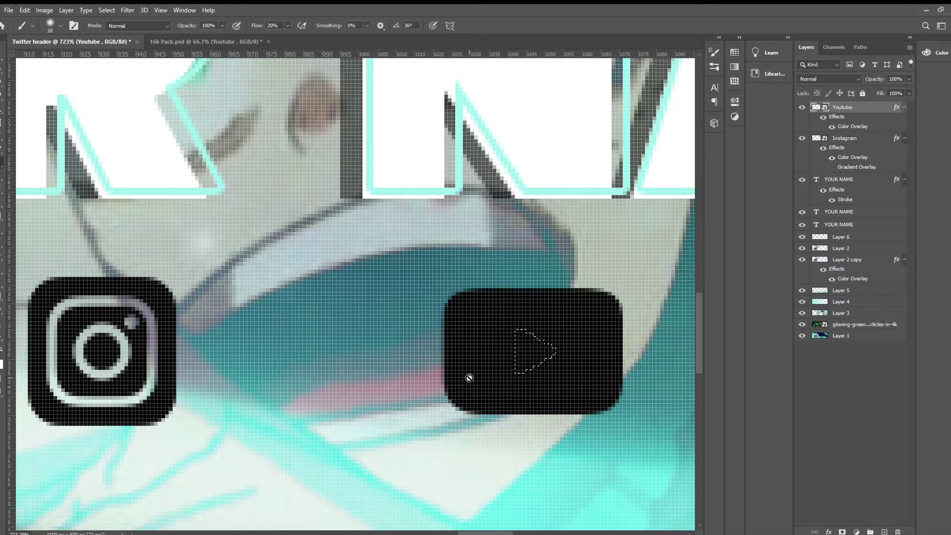
left_click(885, 532)
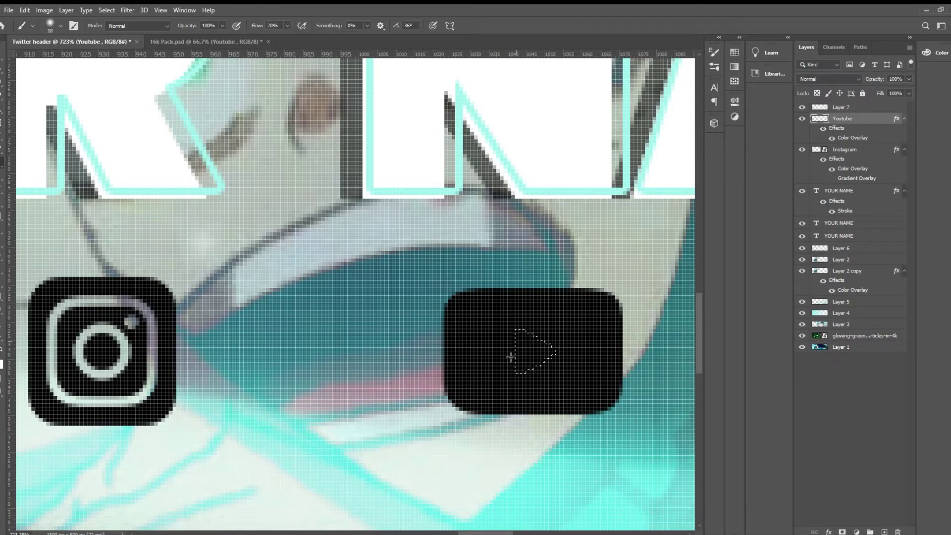
left_click_drag(511, 356, 520, 360)
- Fit the whole header on screen and pick a texture layer in the 16k Pack
key("m")
key("ctrl+0")
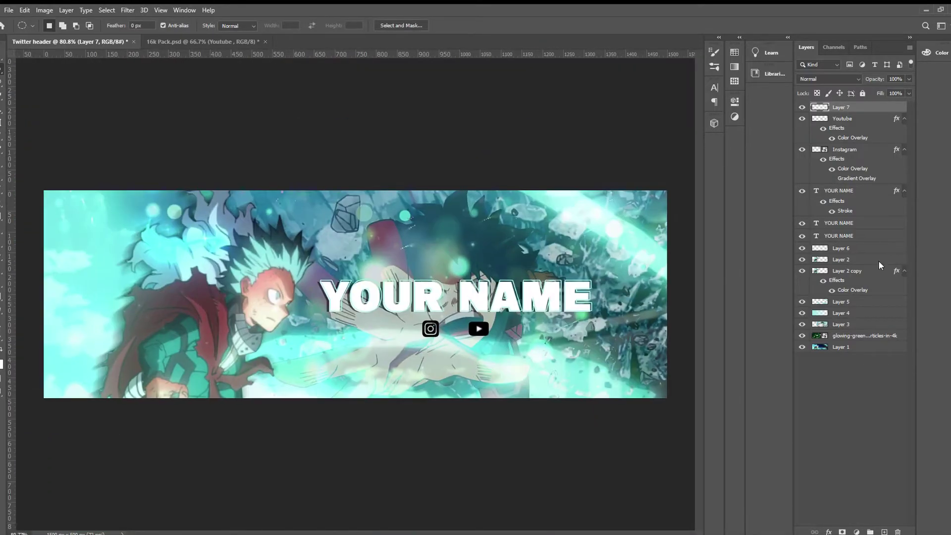
scroll(456, 307, "down", 2)
scroll(456, 307, "up", 3)
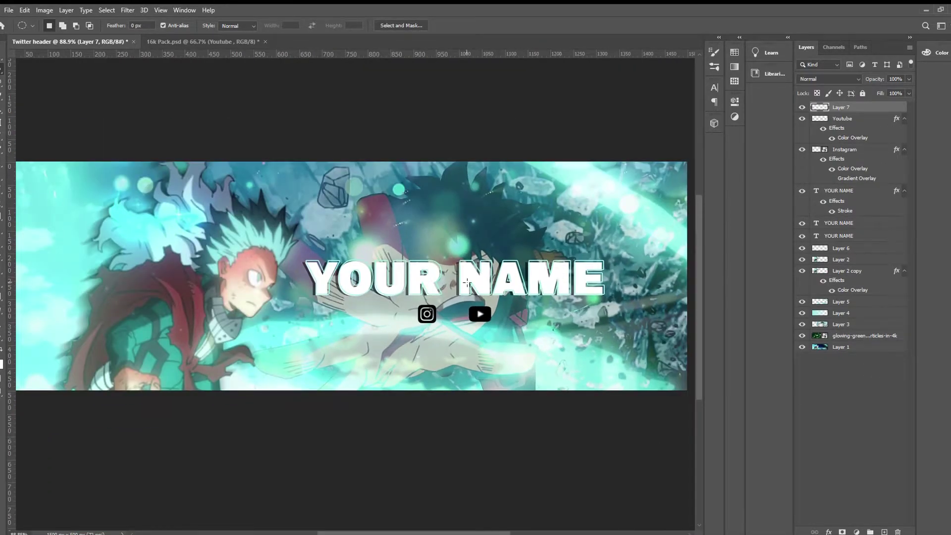
scroll(456, 307, "down", 2)
left_click(152, 46)
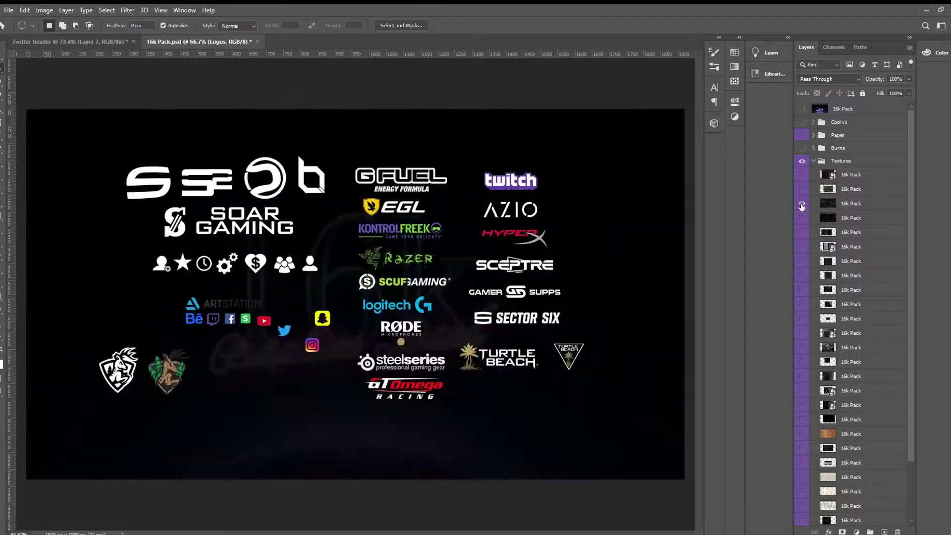
- Place the 16k Pack texture in Color Dodge beneath Layer 6 at 65% opacity
left_click_drag(842, 196, 201, 136)
left_click_drag(503, 270, 397, 257)
key("alt+shift+d")
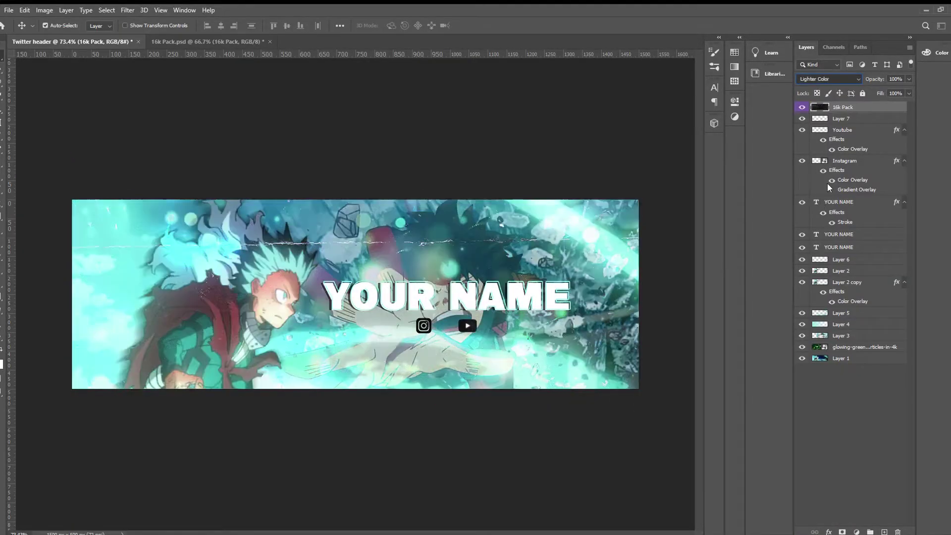
left_click_drag(840, 258, 842, 257)
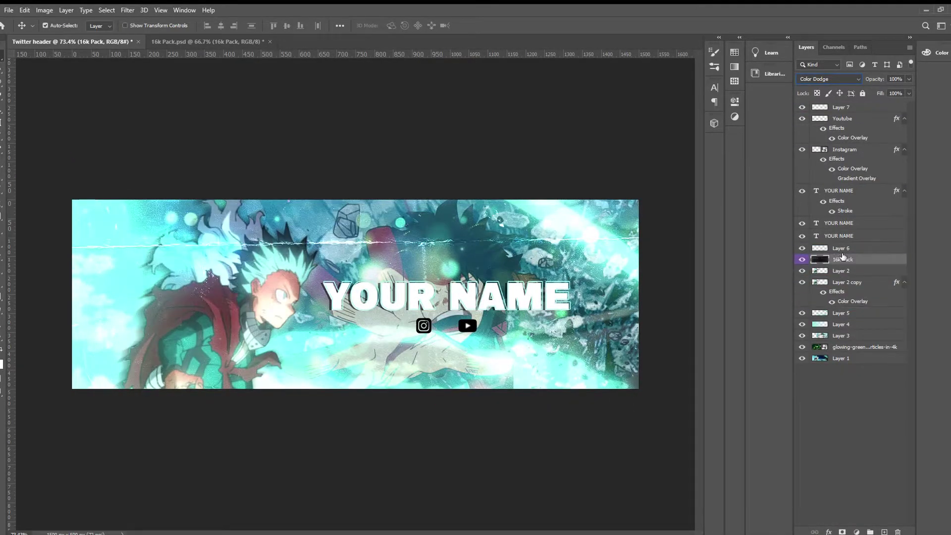
key("6")
key("5")
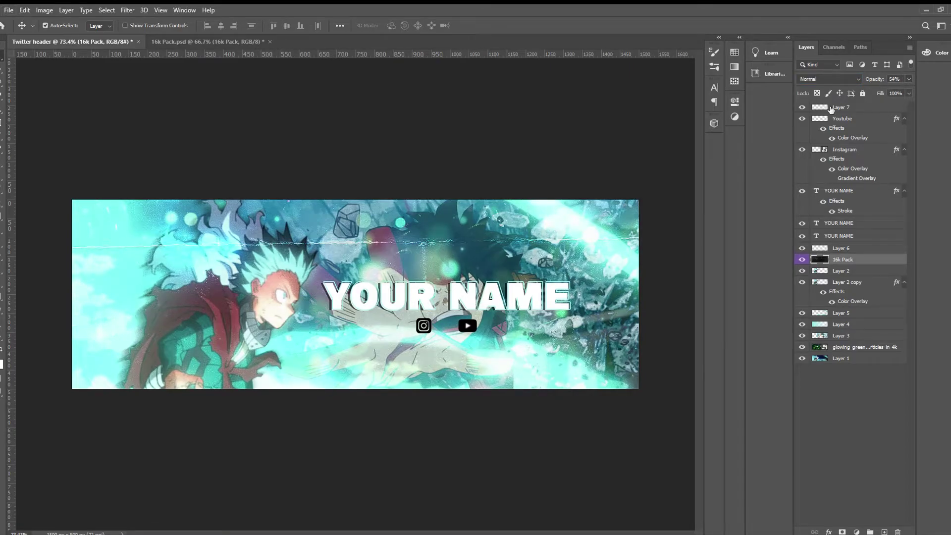
- Select Layer 7, then the second YOUR NAME layer, and zoom in on the title area
left_click(831, 109)
left_click(841, 199)
scroll(558, 103, "up", 3)
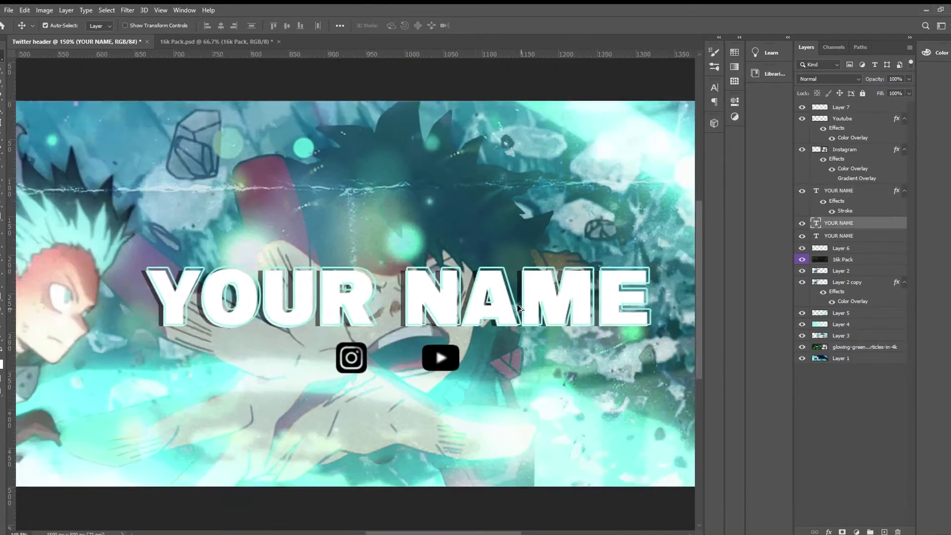
key("alt+bracketleft")
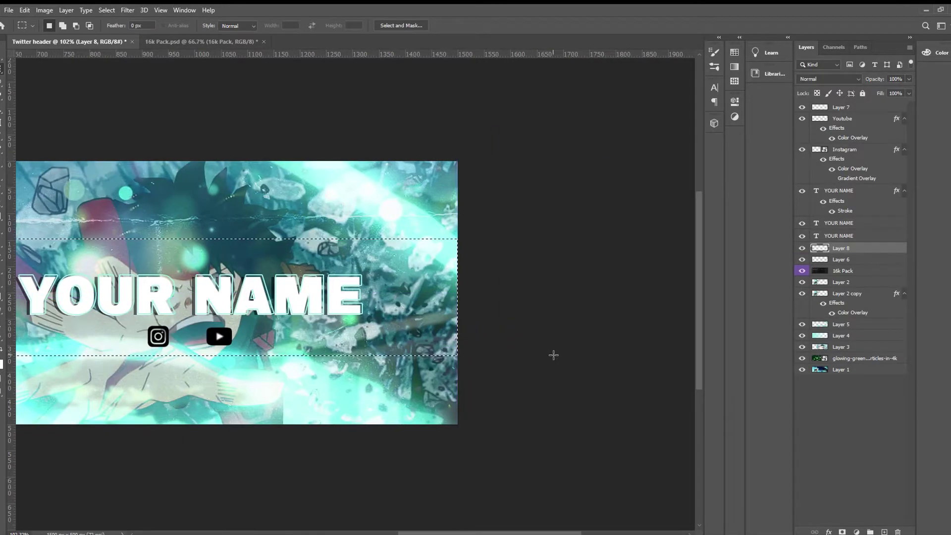
- Marquee-select a wide band across the banner's title area
scroll(361, 269, "up", 3)
scroll(235, 294, "right", 3)
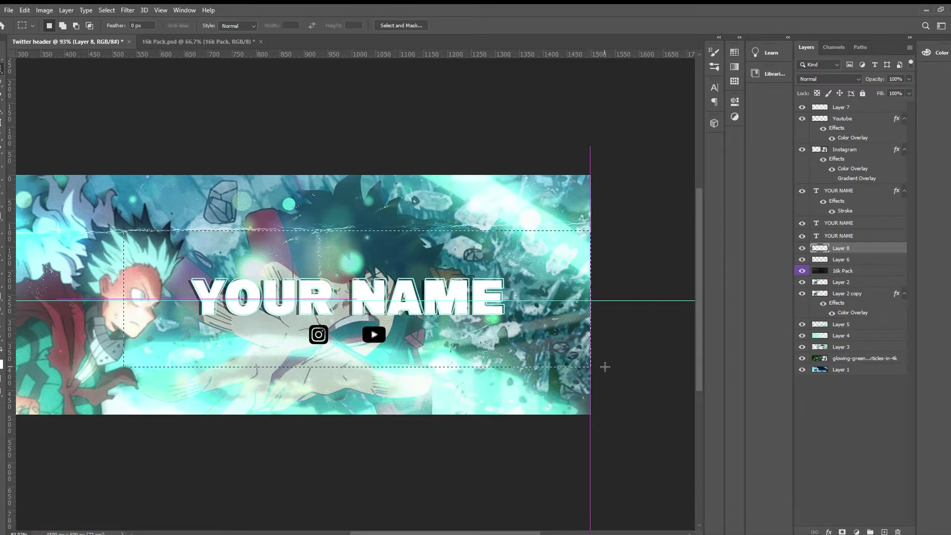
left_click_drag(605, 370, 605, 371)
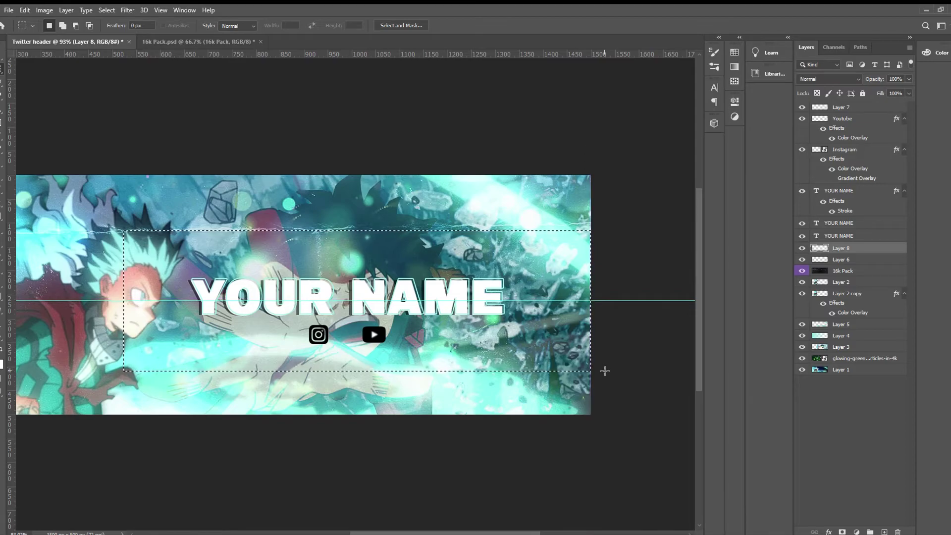
scroll(296, 356, "up", 1)
scroll(295, 355, "up", 2)
scroll(295, 356, "up", 1)
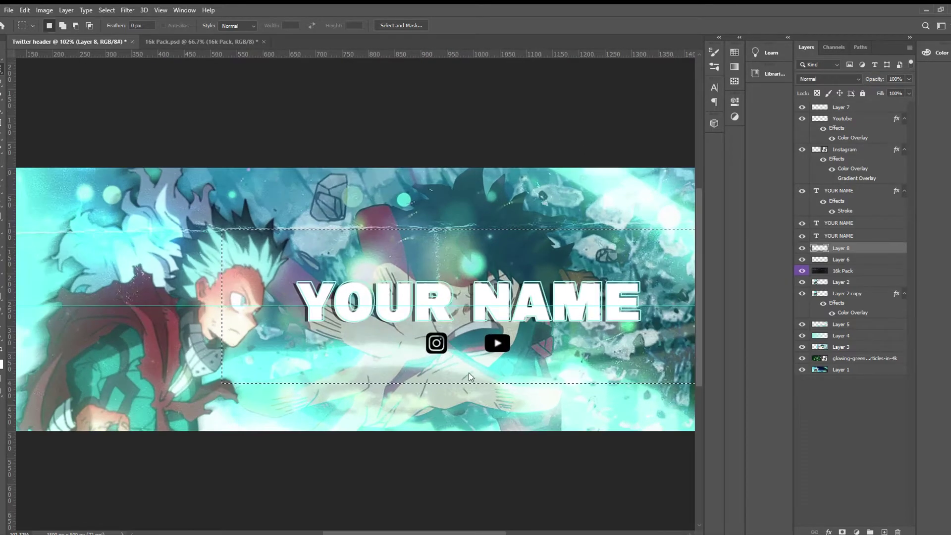
- Fill the band white on Layer 8 and move it below the text layers
key("i")
key("m")
key("alt+BackSpace")
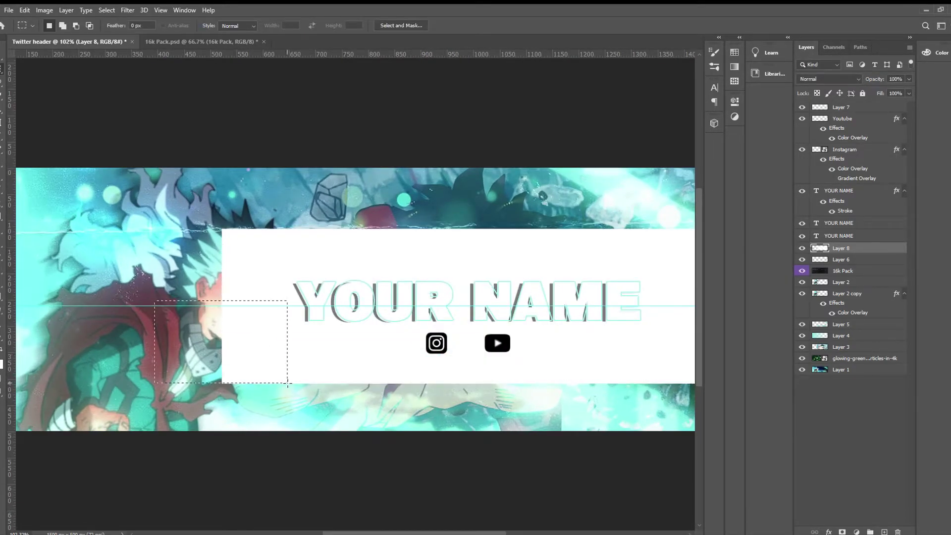
scroll(430, 312, "down", 4)
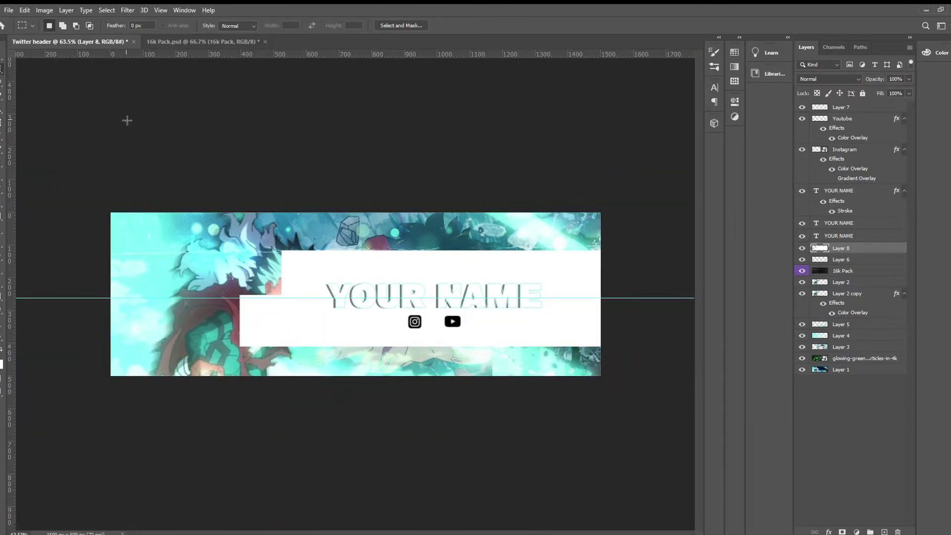
scroll(354, 293, "up", 2)
key("ctrl+bracketleft")
key("ctrl+bracketleft")
key("ctrl+bracketleft")
scroll(668, 344, "down", 1)
scroll(524, 319, "up", 1)
- Paint dark shading across the band on a new layer clipped to it
key("e")
key("ctrl+z")
key("b")
key("ctrl+shift+alt+n")
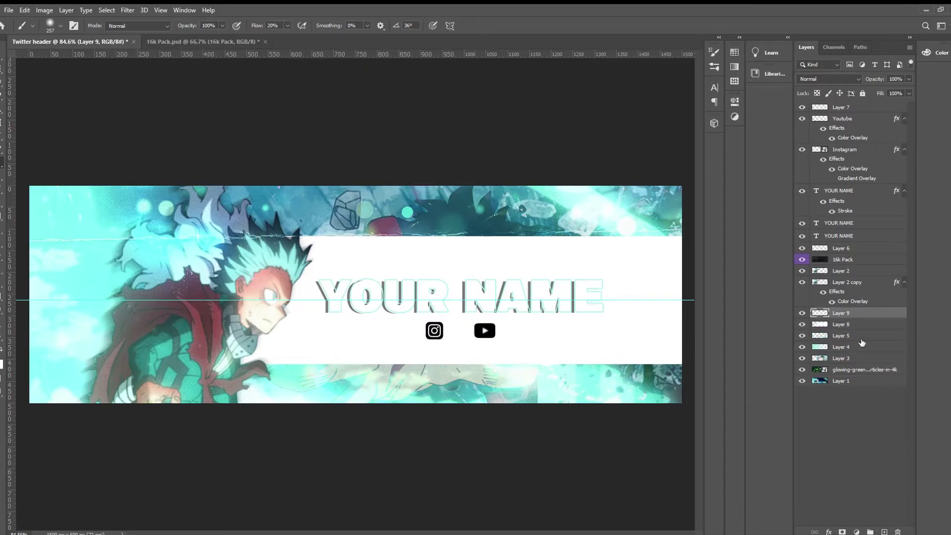
left_click_drag(277, 298, 583, 361)
scroll(452, 322, "down", 1)
key("ctrl+alt+g")
- Give the band a white-to-cyan Gradient Overlay and make it partly transparent
left_click_drag(895, 79, 874, 88)
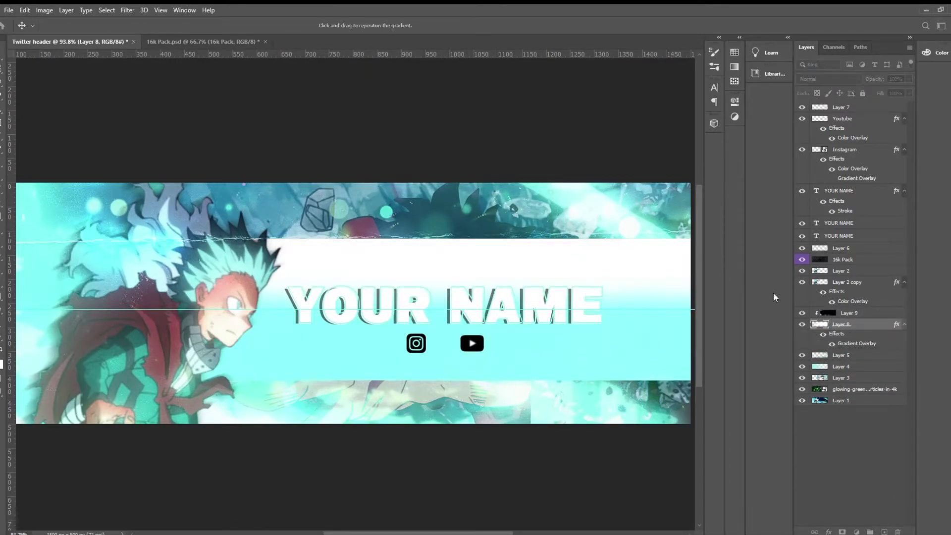
key("Escape")
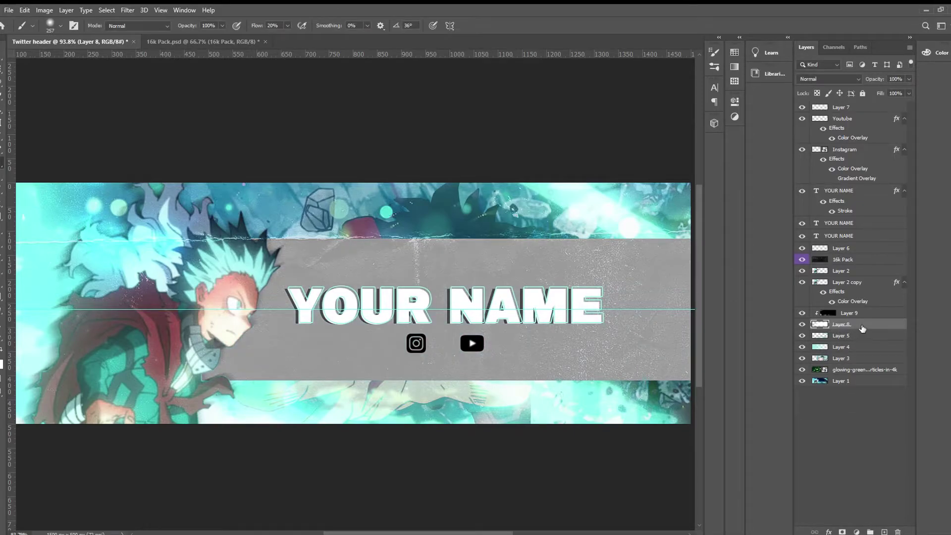
scroll(355, 298, "down", 2)
left_click_drag(909, 79, 892, 90)
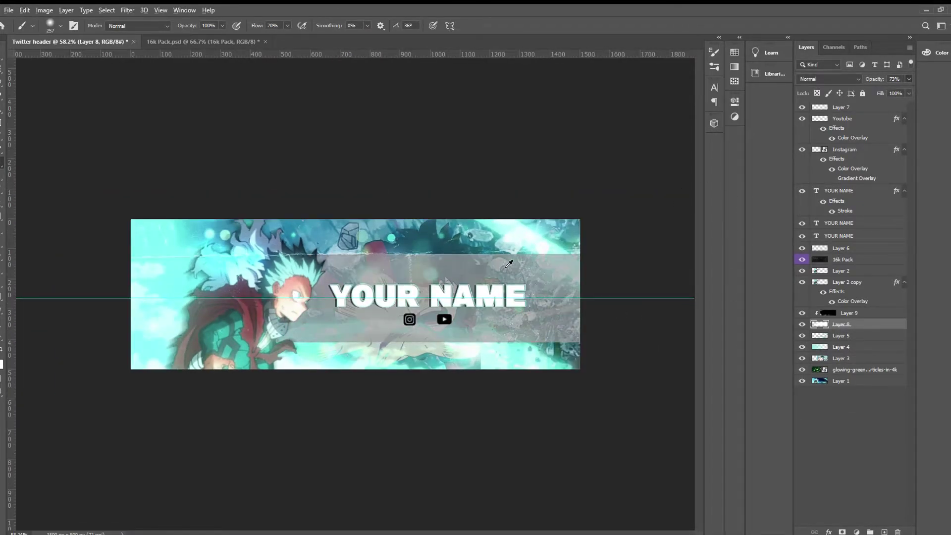
scroll(449, 347, "up", 2)
scroll(448, 347, "down", 1)
key("m")
double_click(860, 325)
- Lower the dark shading layer's opacity to about 42%
scroll(609, 328, "down", 2)
key("v")
scroll(114, 278, "up", 3)
key("alt+bracketright")
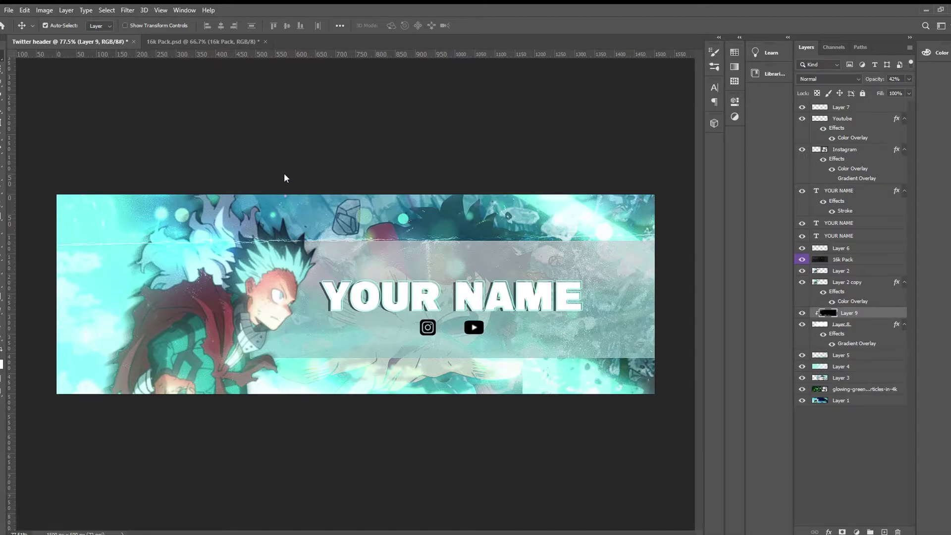
- Paste the anime image from images.jpg into the banner and begin resizing it
key("ctrl+tab")
key("ctrl+v")
key("ctrl+t")
mouse_move(436, 233)
left_mouse_down()
mouse_move(593, 203)
mouse_move(654, 268)
left_mouse_up()
- Scale and position the pasted images.jpg artwork, then clip it into the band's stack
left_click_drag(471, 347, 436, 298)
key("Return")
mouse_move(842, 313)
left_mouse_down()
mouse_move(845, 329)
mouse_move(858, 311)
left_mouse_up()
key("e")
scroll(297, 378, "up", 1)
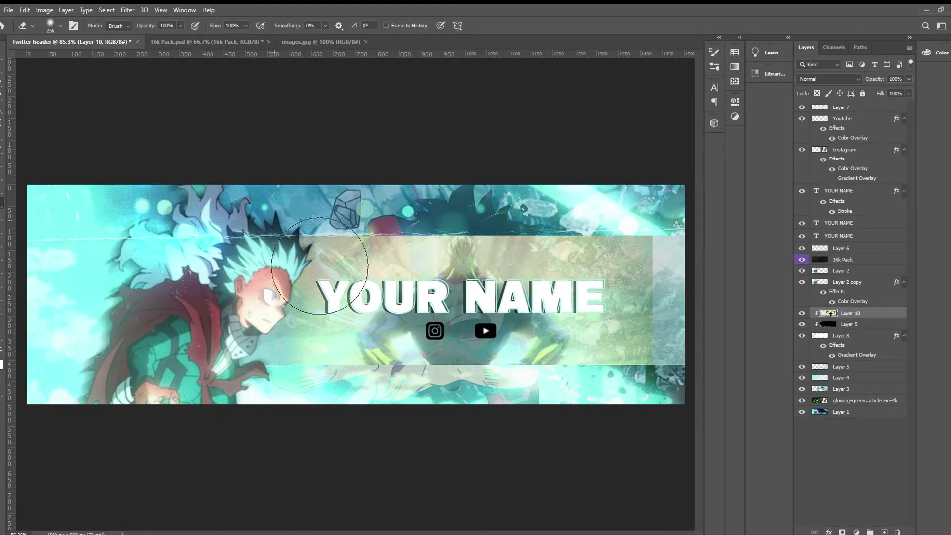
scroll(433, 429, "down", 1)
scroll(656, 456, "up", 1)
scroll(494, 409, "down", 2)
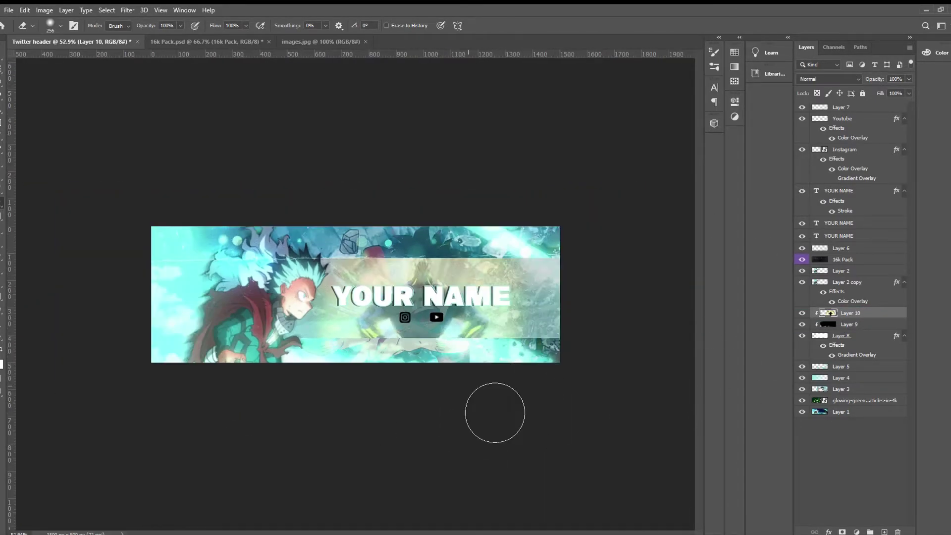
scroll(495, 410, "up", 1)
- Paint dark strokes on a new layer below the band at 60% opacity
key("ctrl+shift+alt+n")
left_click_drag(859, 366, 859, 372)
key("b")
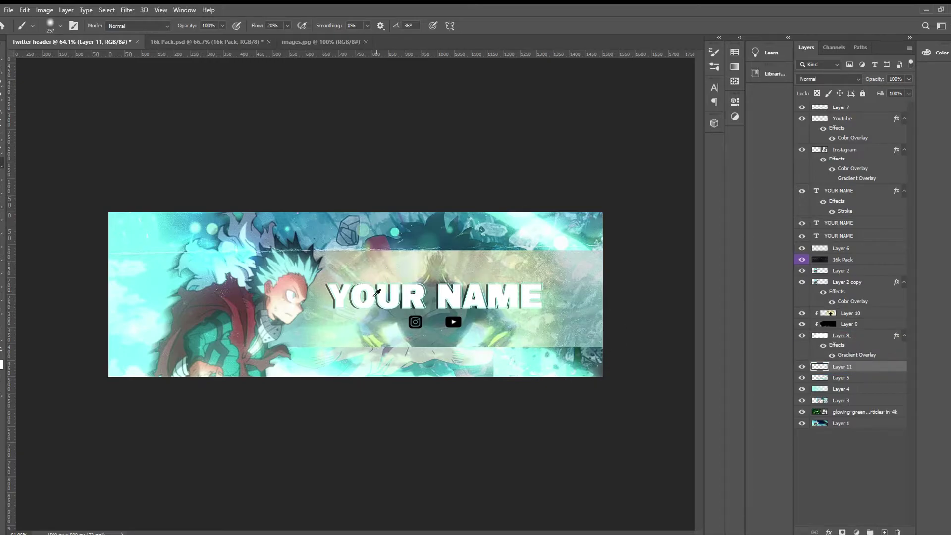
left_click_drag(258, 348, 601, 414)
left_click_drag(510, 366, 594, 322)
key("bracketright")
key("bracketright")
mouse_move(314, 387)
left_mouse_down()
mouse_move(690, 361)
mouse_move(393, 430)
left_mouse_up()
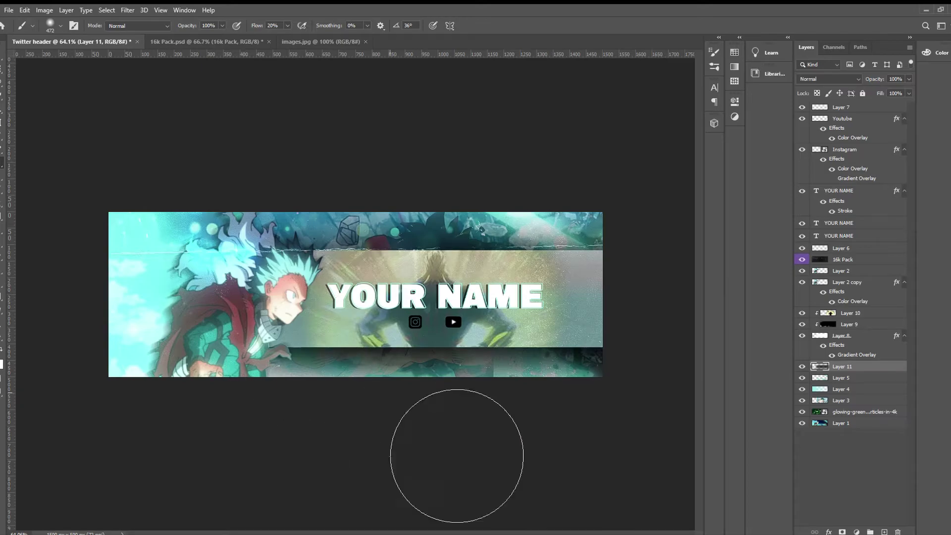
key("6")
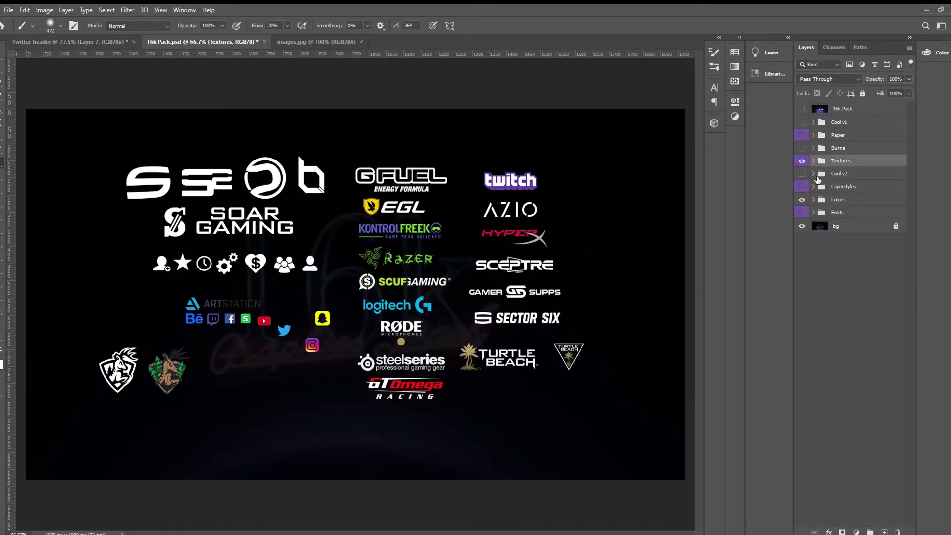
left_click(819, 148)
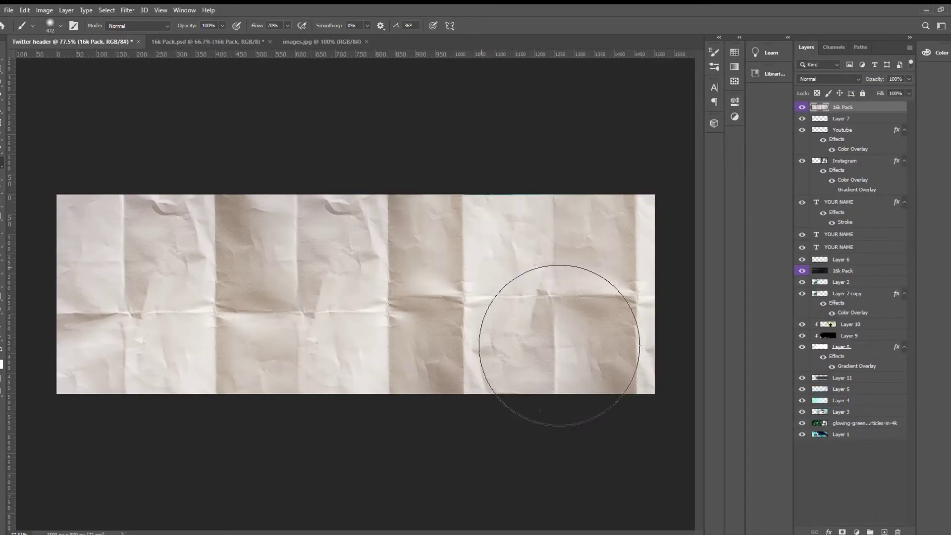
- Fit the paper texture onto the band above it, blended Hard Light at 43%
left_click_drag(498, 325, 266, 245)
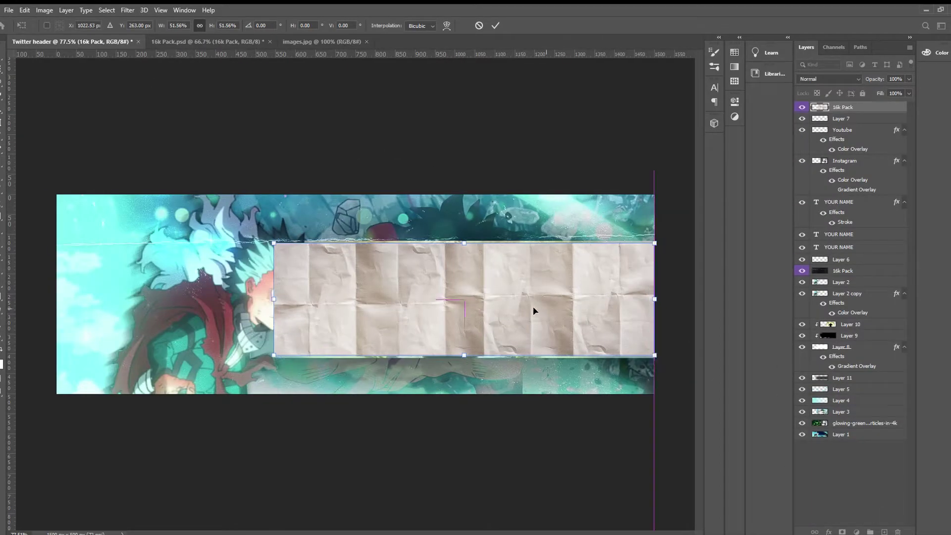
key("Return")
key("b")
mouse_move(843, 107)
left_mouse_down()
mouse_move(842, 367)
mouse_move(845, 312)
left_mouse_up()
scroll(622, 323, "up", 1)
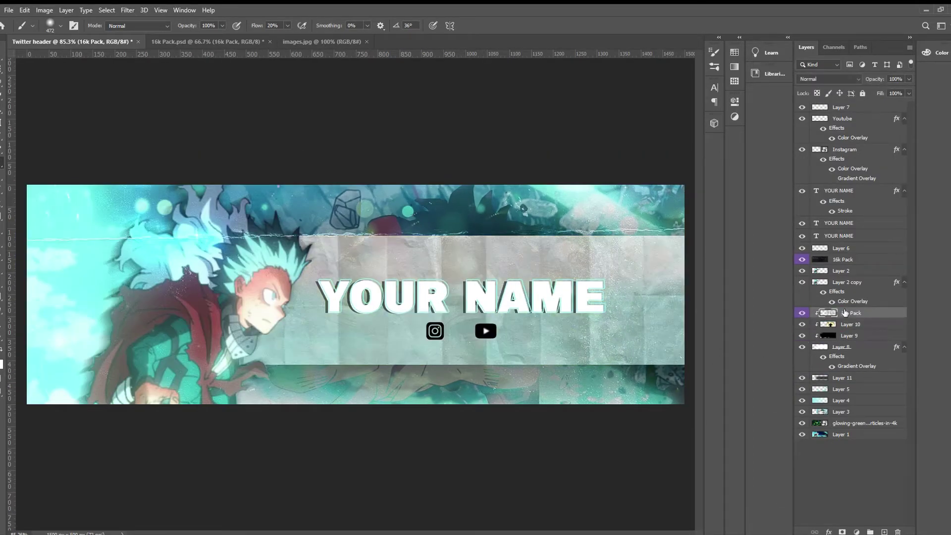
left_click(832, 78)
left_click(819, 212)
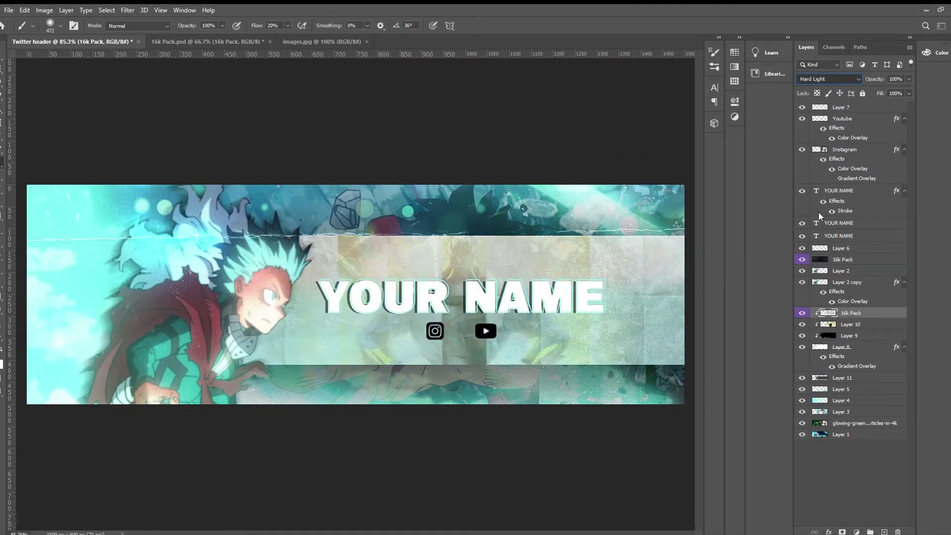
type("43")
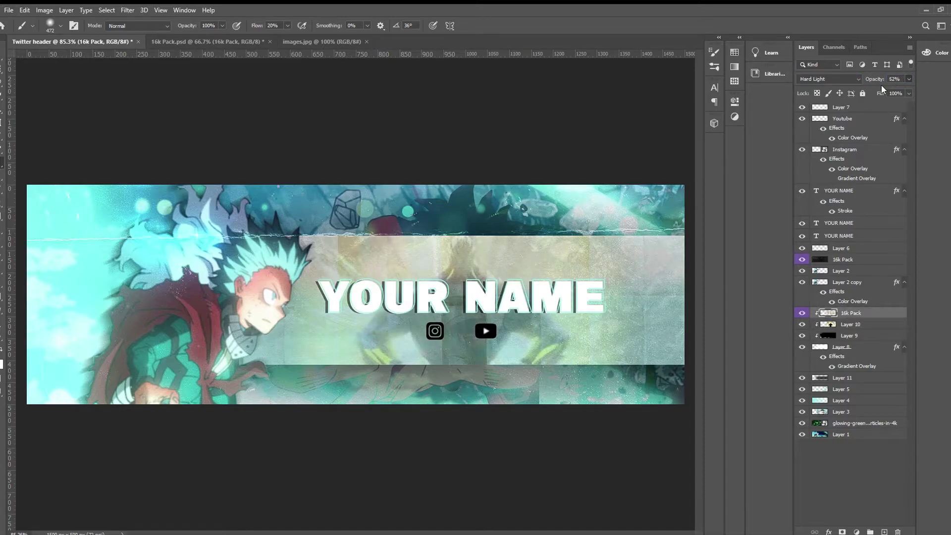
scroll(350, 288, "down", 1)
- Close 16k Pack.psd and drag a cloud image to the bottom of the banner
left_click(270, 41)
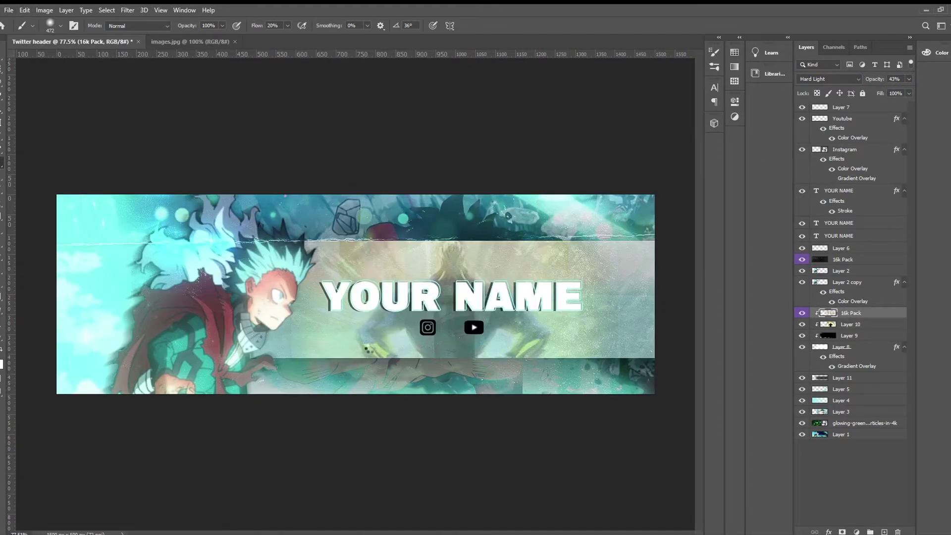
mouse_move(562, 435)
left_mouse_down()
mouse_move(140, 250)
mouse_move(541, 462)
left_mouse_up()
mouse_move(862, 107)
left_mouse_down()
mouse_move(855, 424)
mouse_move(853, 413)
left_mouse_up()
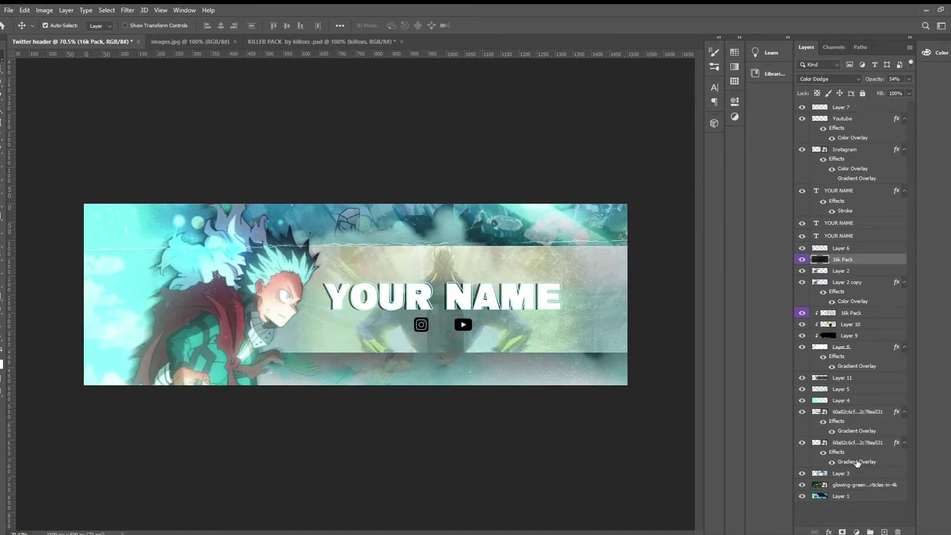
- Shift the upper clipped paper texture overlay into a new position
left_click(858, 413)
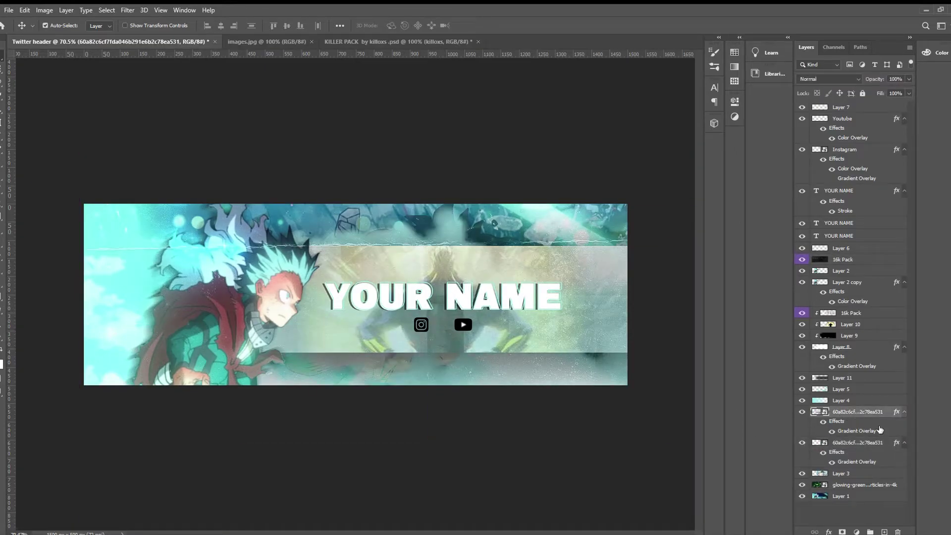
left_click(436, 256)
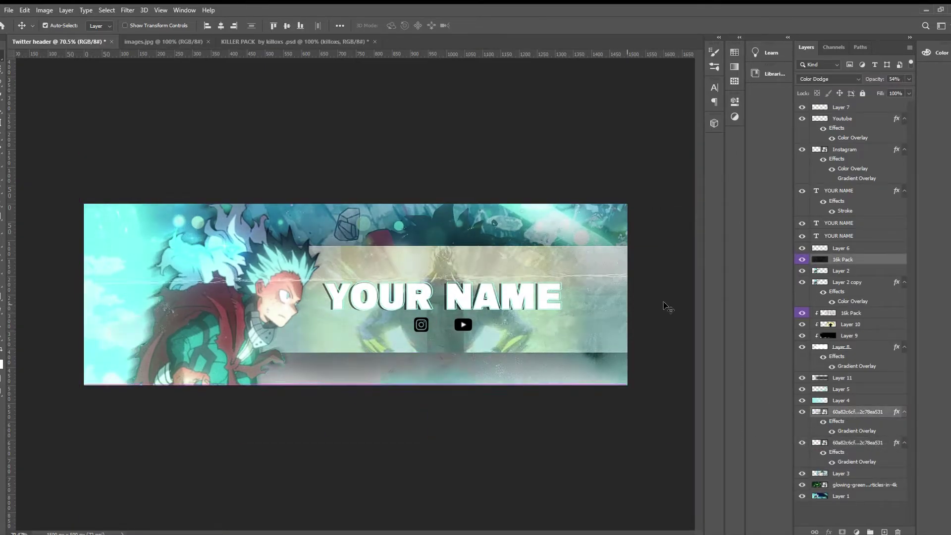
mouse_move(486, 367)
left_mouse_down()
mouse_move(249, 332)
mouse_move(362, 347)
left_mouse_up()
- Make a cloud copy scaled to 51%, rotated 29°, with Pin Light blending
left_click(858, 411)
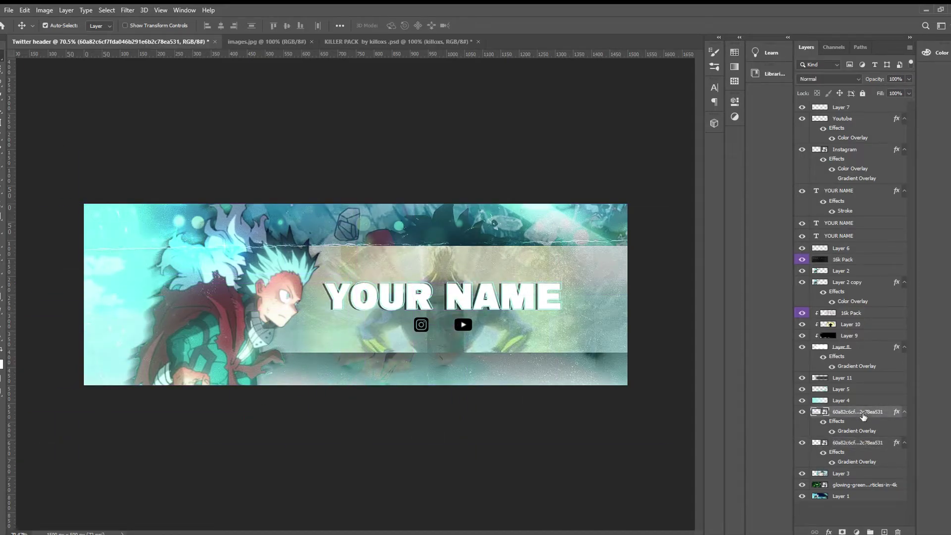
key("ctrl+t")
left_click_drag(627, 386, 278, 422)
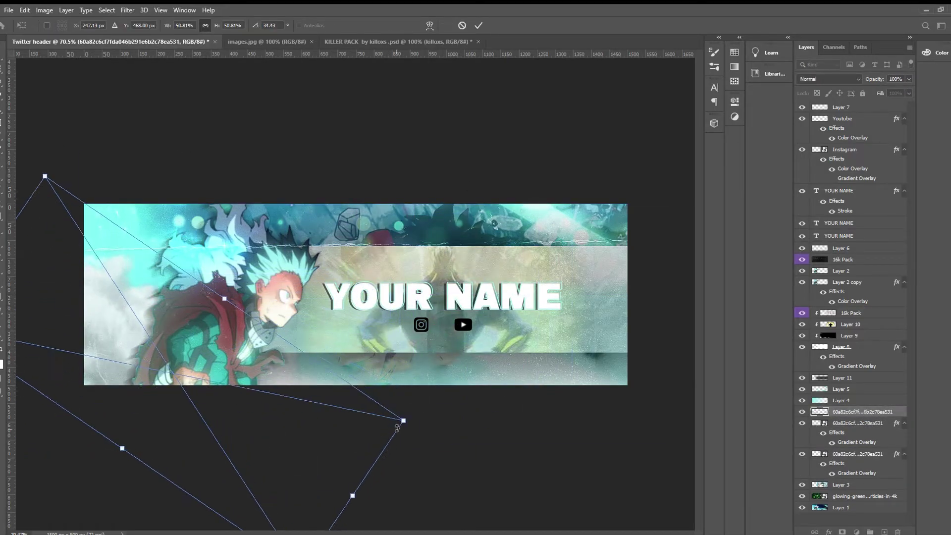
key("Return")
key("shift+alt+z")
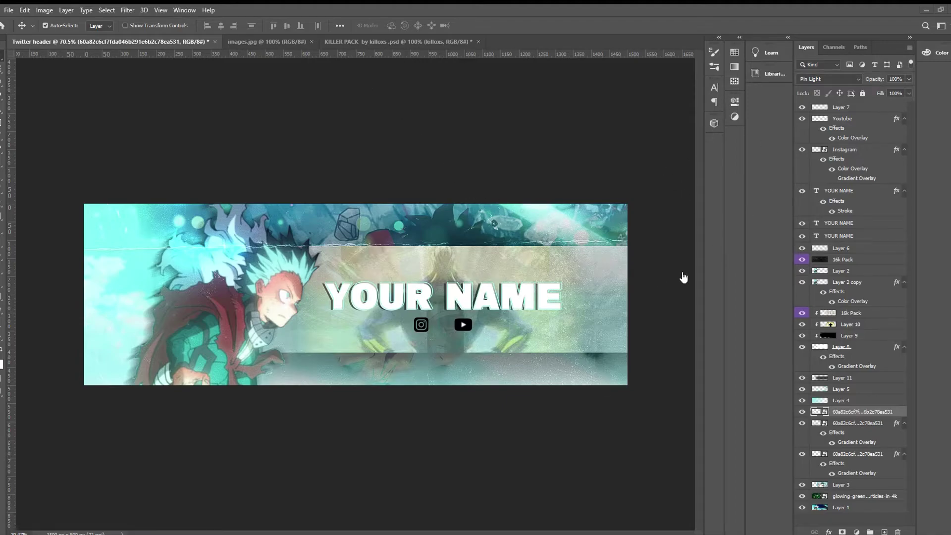
- Select Layer 7, fit the banner in view, and rotate the lightning image into place
left_click(841, 107)
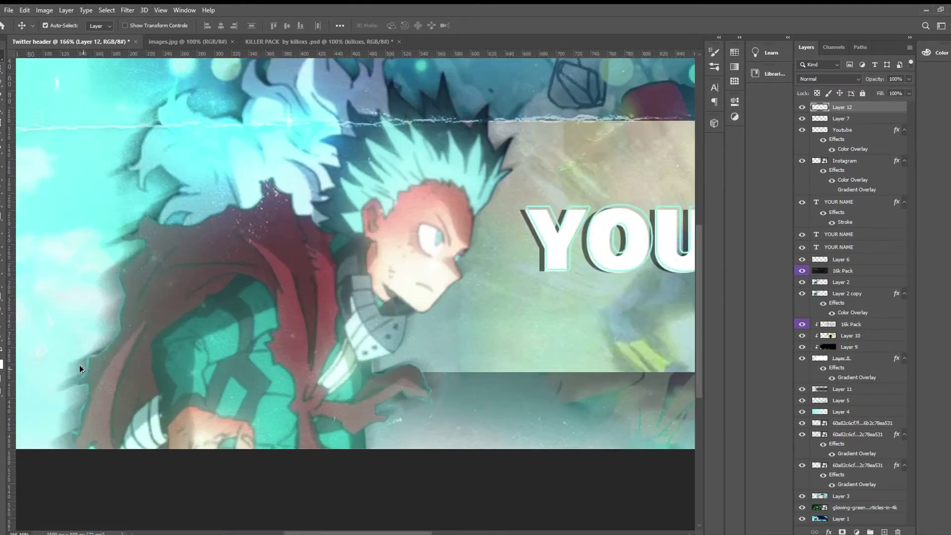
key("ctrl+0")
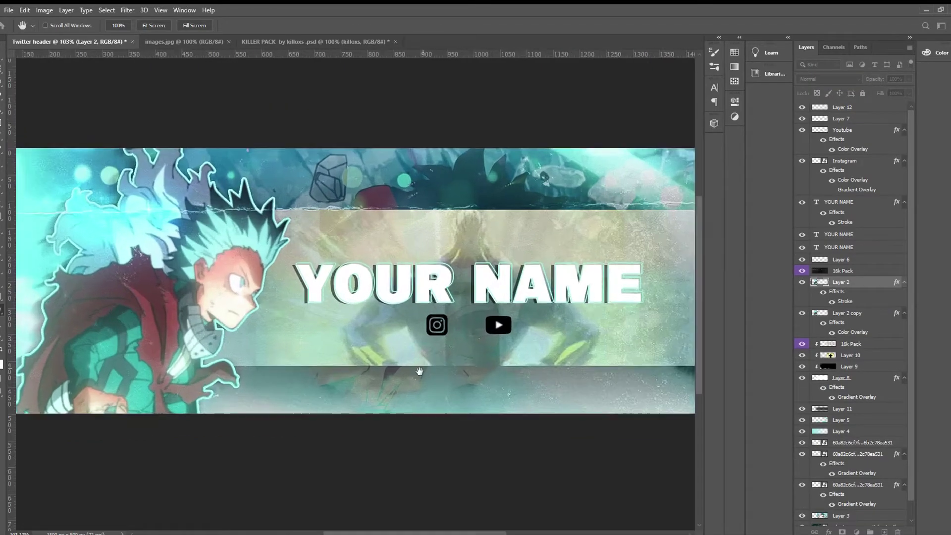
key("i")
key("h")
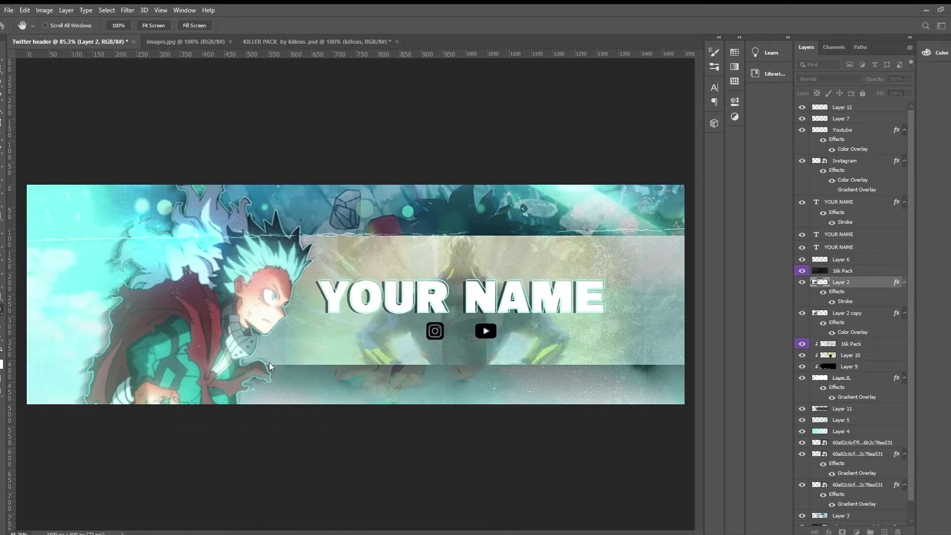
key("v")
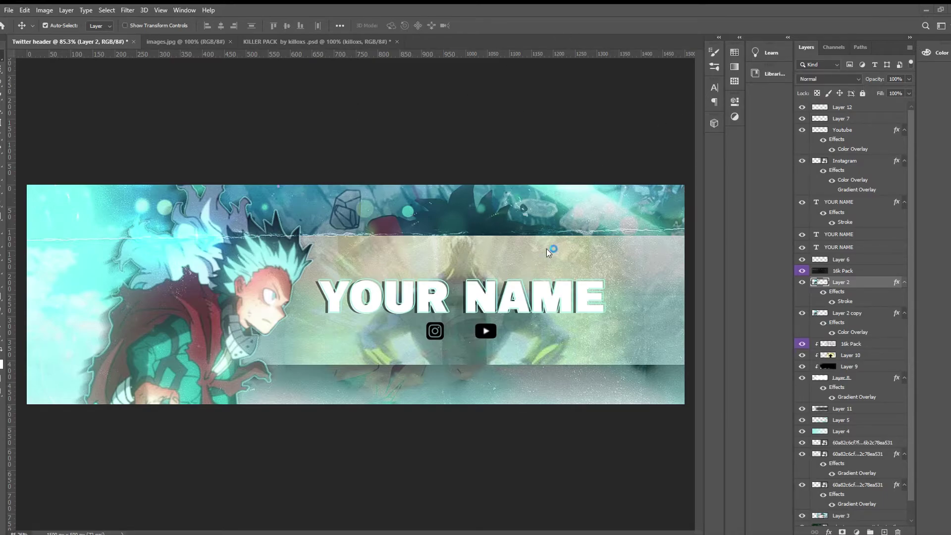
left_click_drag(278, 198, 743, 452)
- Commit the lightning's rotation, sample its colour, and toggle character and lightning visibility to compare
key("Return")
key("i")
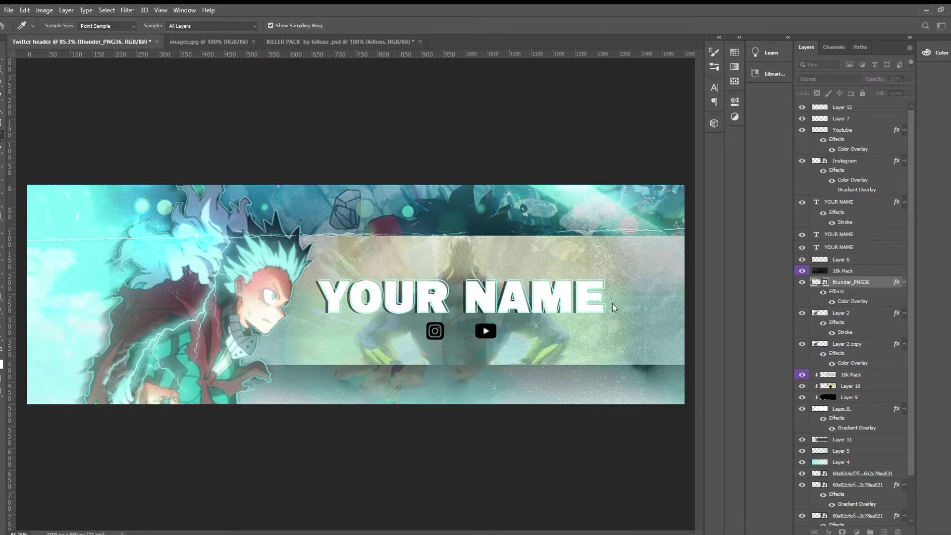
key("v")
left_click(802, 322)
key("i")
key("h")
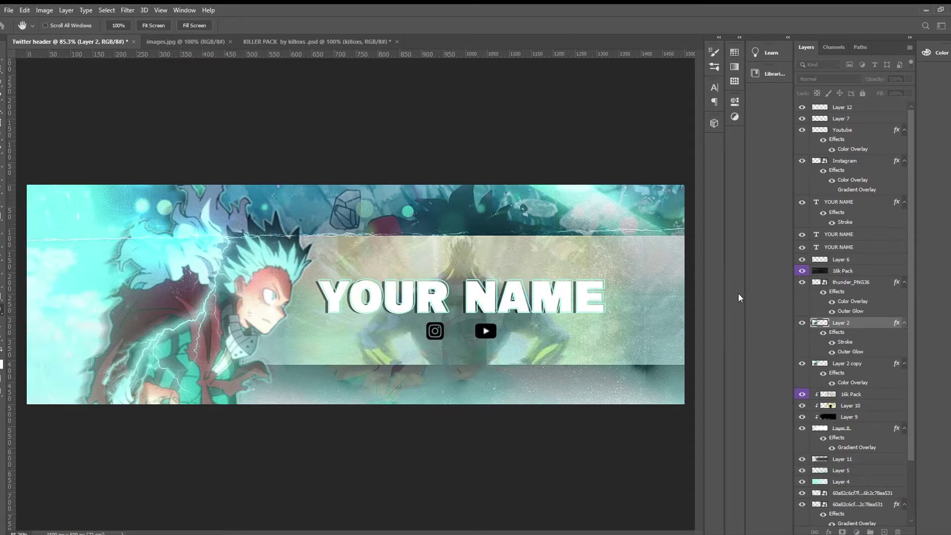
key("v")
left_click(823, 259)
left_click(802, 282)
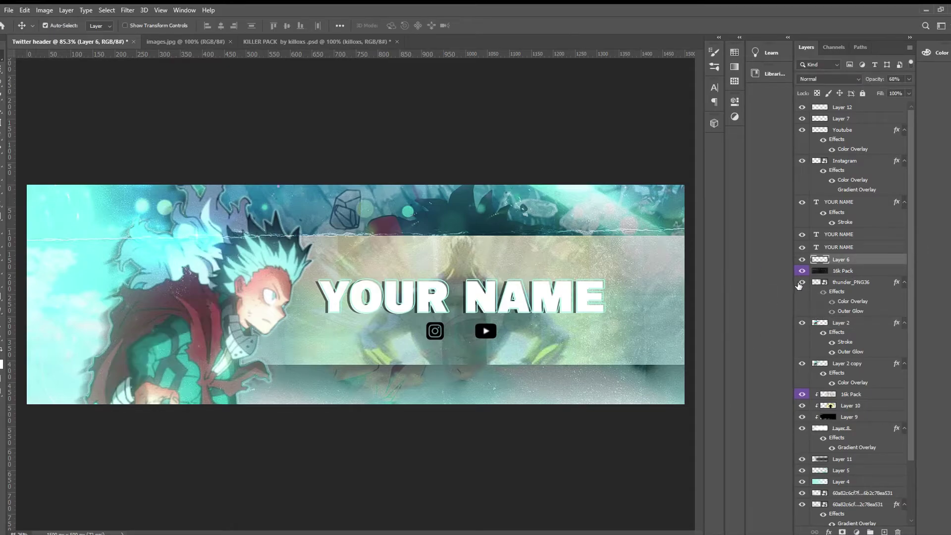
left_click(851, 282)
- Group the lightning as 'Thunder effect' and reposition it beside the character
key("ctrl+g")
type("t")
key("Return")
left_click(851, 295)
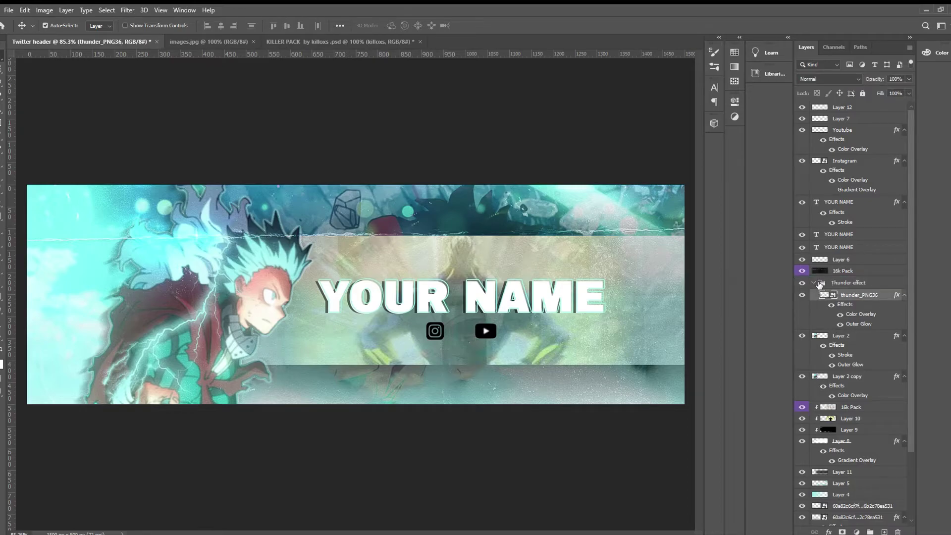
key("ctrl+t")
left_click_drag(290, 251, 204, 286)
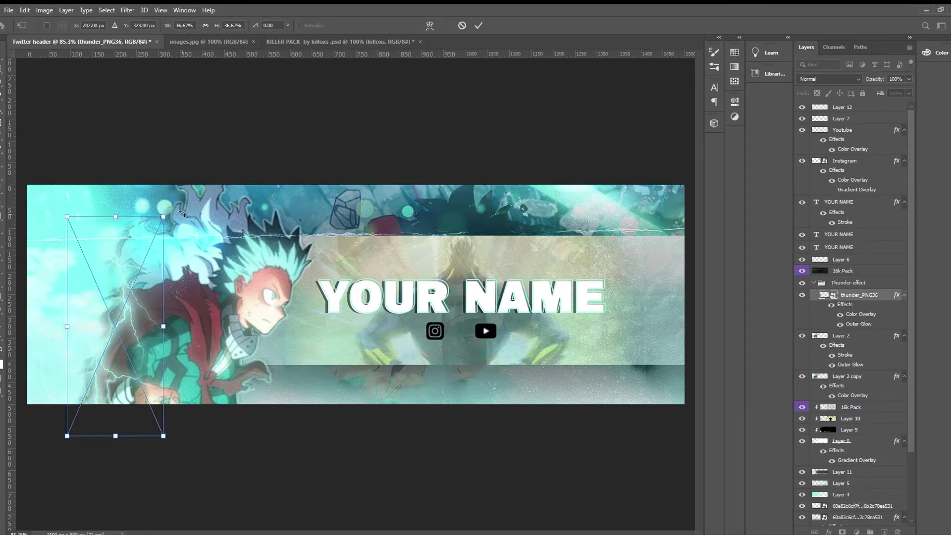
- Commit the lightning transform, trim the bolt with the Eraser, and re-transform it
scroll(147, 216, "up", 2)
scroll(147, 216, "down", 3)
key("Return")
scroll(148, 216, "up", 2)
scroll(147, 216, "up", 1)
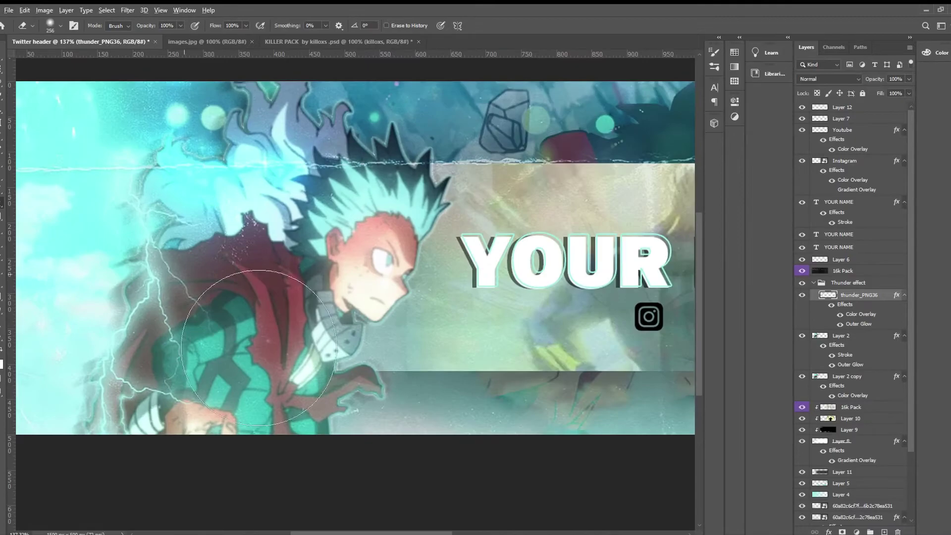
key("e")
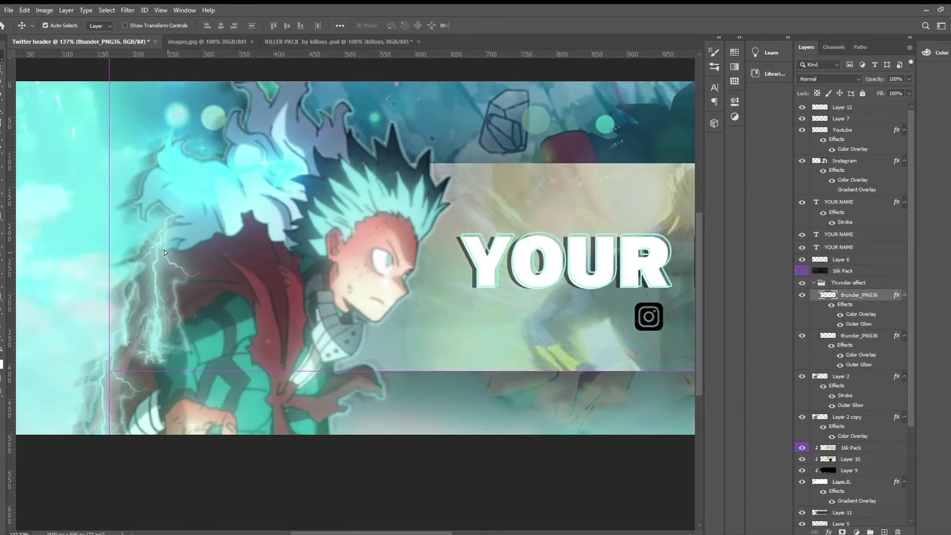
key("ctrl+t")
scroll(196, 160, "down", 3)
key("Return")
scroll(173, 248, "up", 4)
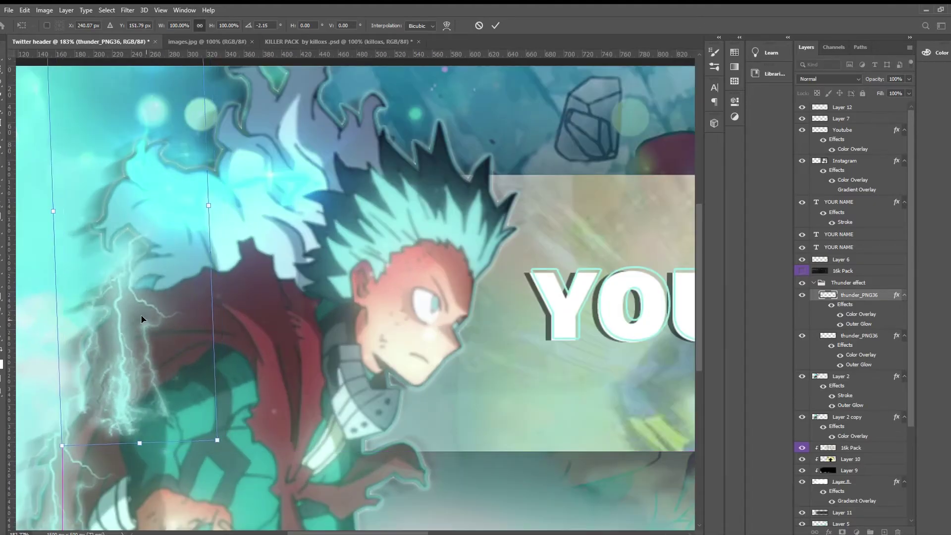
- Select the lightning strokes near the arm on the upper thunder_PNG36 layer
key("w")
key("e")
key("alt+bracketleft")
scroll(266, 446, "down", 1)
scroll(266, 446, "up", 2)
key("alt+bracketright")
key("w")
left_click_drag(225, 297, 253, 376)
- Erase lightning near the arm, alternating between the two thunder_PNG36 layers
key("e")
scroll(371, 392, "down", 5)
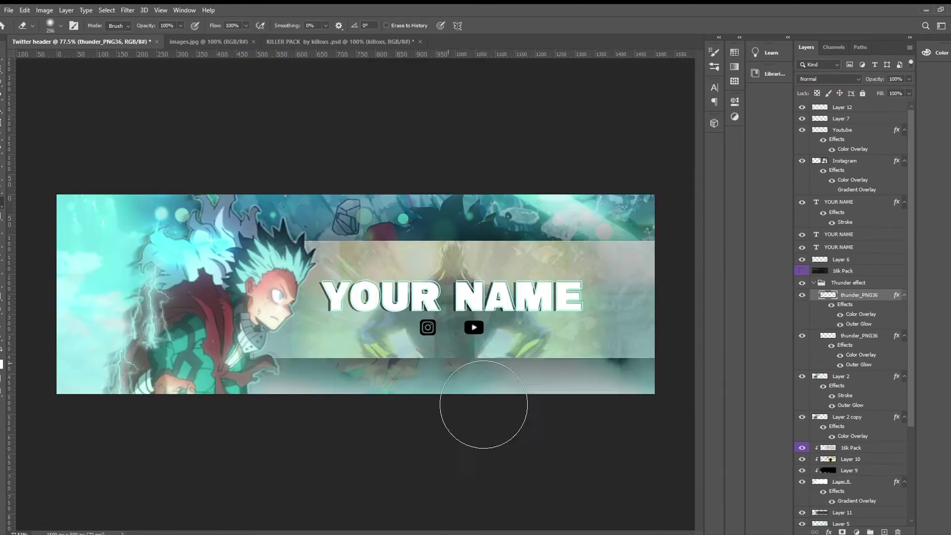
scroll(486, 407, "up", 4)
key("alt+bracketleft")
key("alt+bracketright")
key("alt+bracketleft")
key("alt+bracketright")
key("alt+bracketleft")
scroll(347, 280, "down", 4)
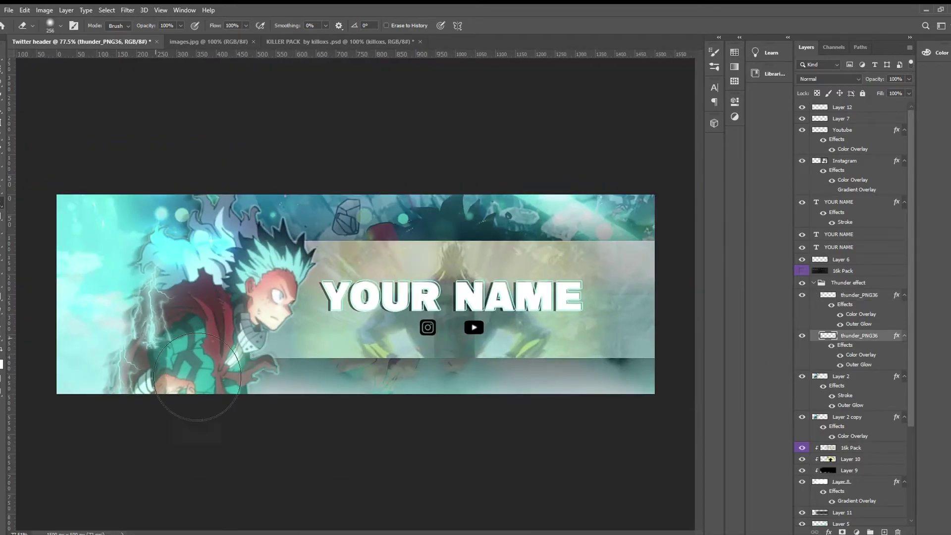
scroll(346, 281, "up", 3)
- Rotate the lightning bolt about 14 degrees, keeping the Thunder effect group above Layer 2
left_click(813, 282)
left_click_drag(849, 282, 850, 319)
key("v")
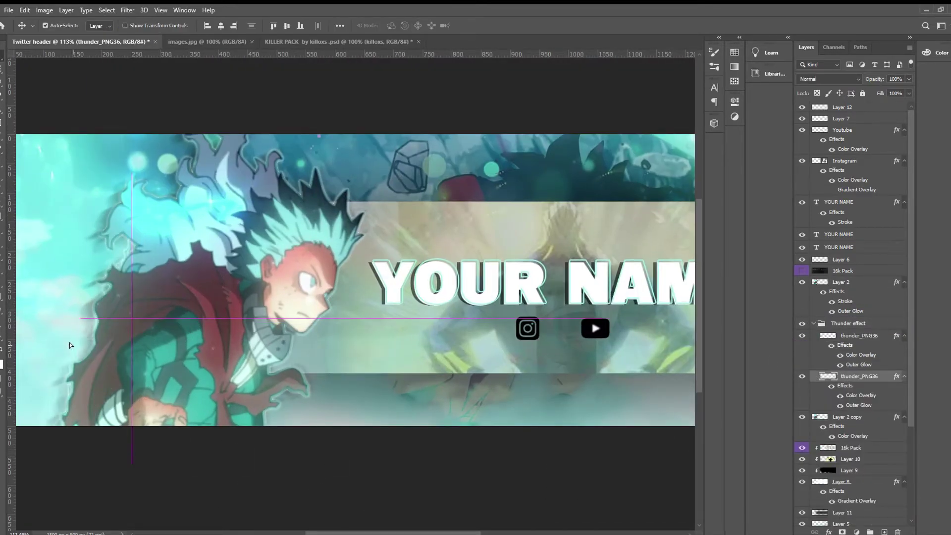
key("ctrl+z")
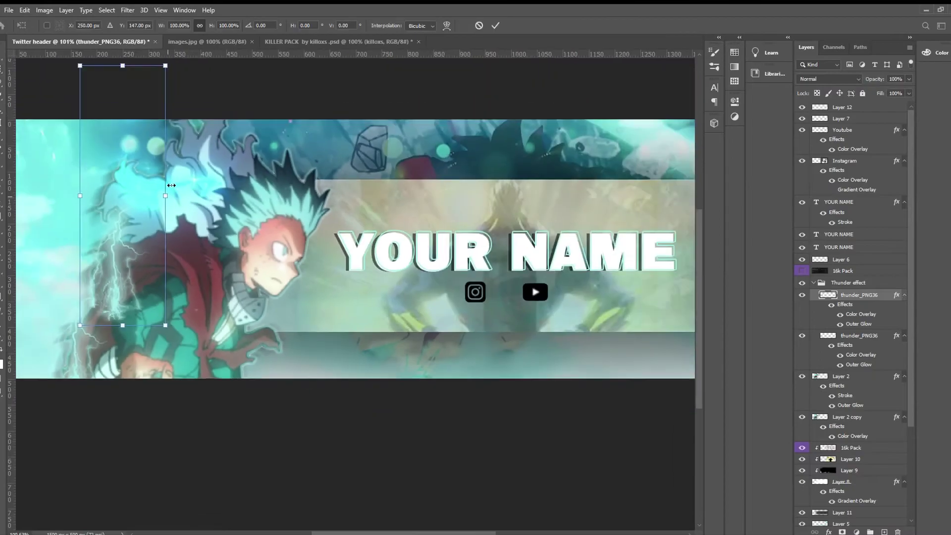
left_click_drag(128, 292, 107, 247)
scroll(99, 240, "up", 3)
key("Return")
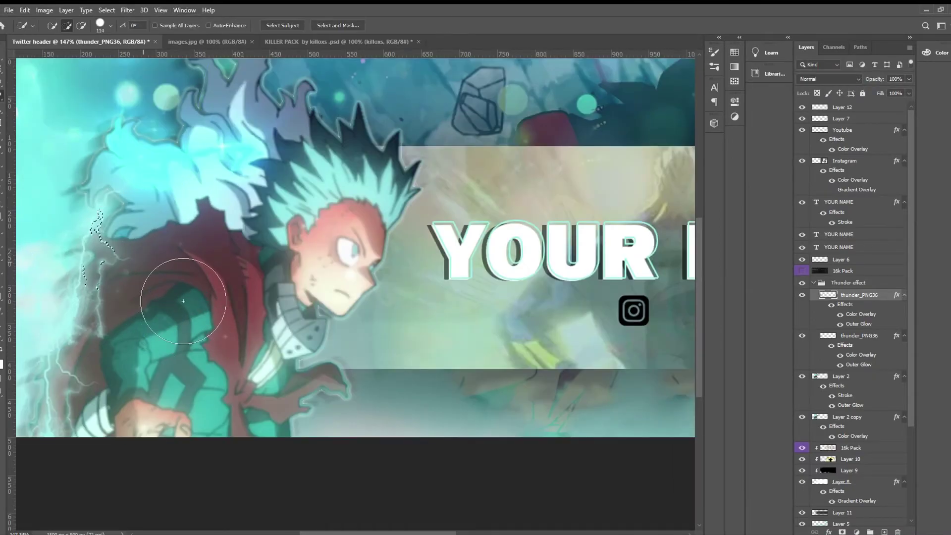
- Duplicate the thunder_PNG36 layer, then flip and rotate the copy
key("e")
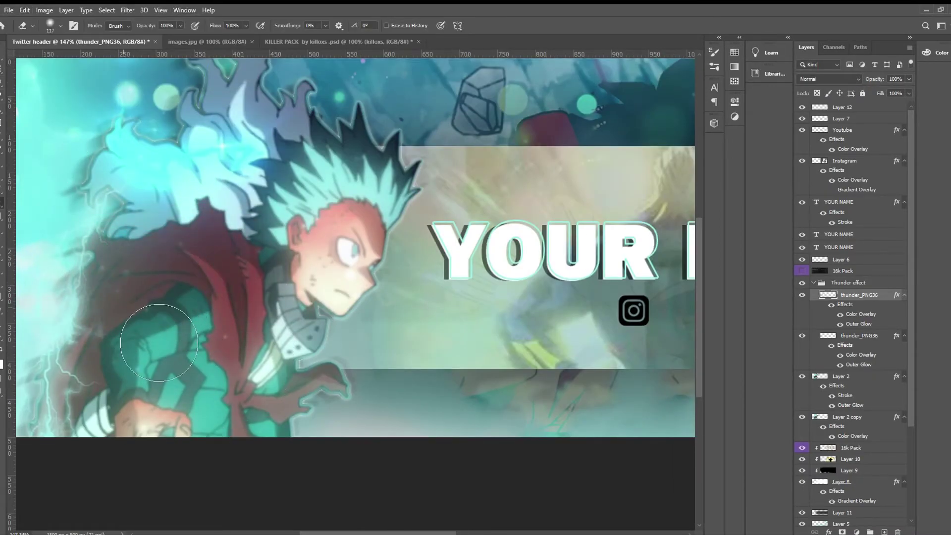
key("ctrl+0")
left_click(806, 283)
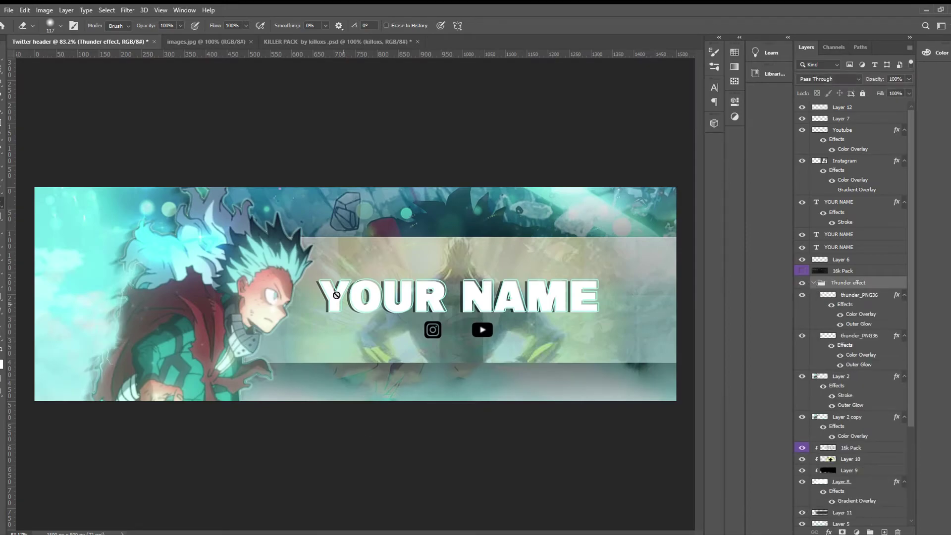
key("alt+[")
key("alt+[")
key("ctrl+j")
key("v")
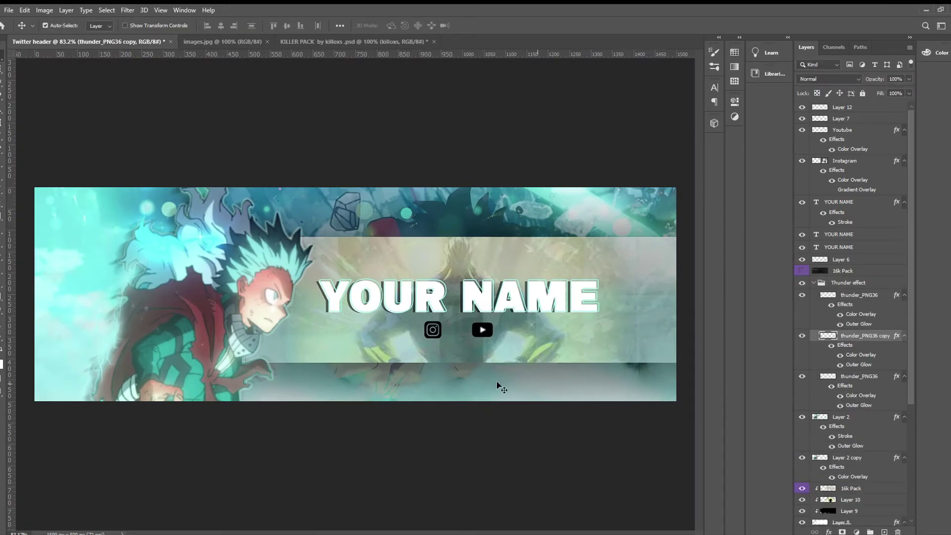
key("ctrl+t")
left_click_drag(286, 344, 233, 347)
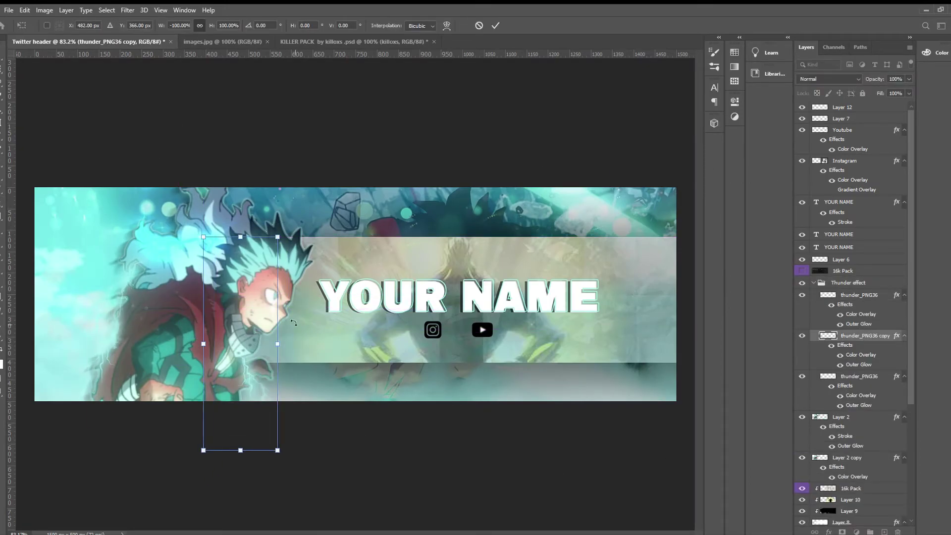
scroll(243, 327, "up", 2)
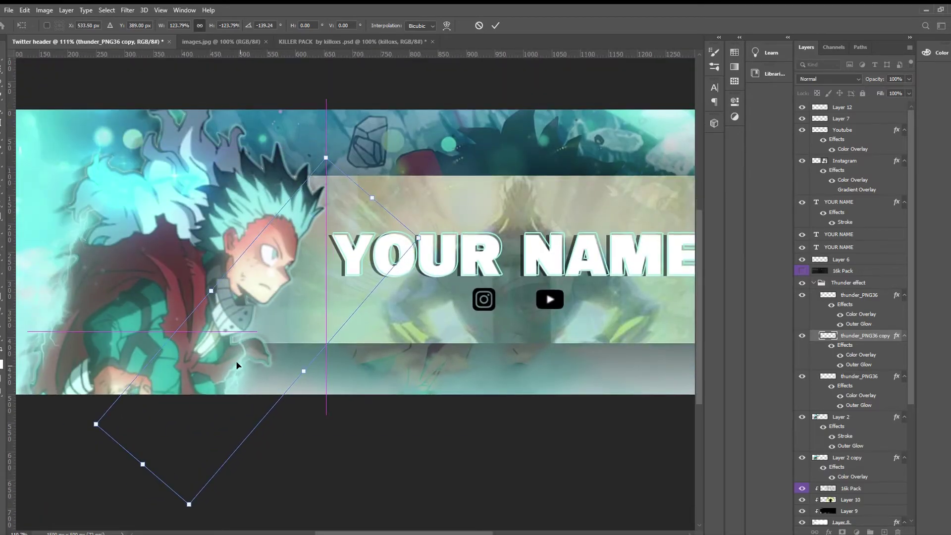
key("Return")
- Rotate the top thunder_PNG36 lightning bolt into a new position
scroll(243, 323, "down", 3)
scroll(243, 322, "up", 1)
key("alt+]")
key("ctrl+t")
left_click_drag(207, 178, 267, 148)
key("Return")
scroll(347, 297, "down", 3)
- Target the thunder_PNG36 layer in the Thunder effect group and begin another bolt's transform
left_click(848, 283)
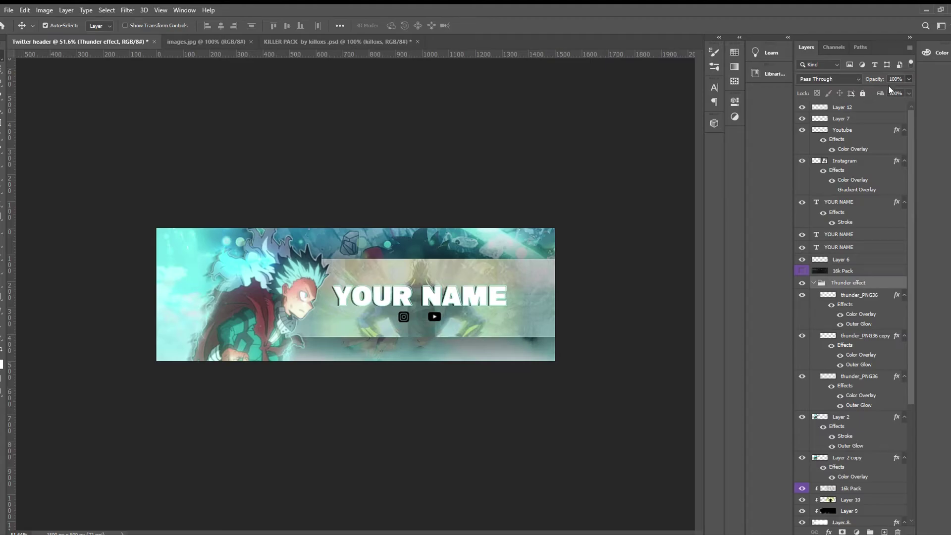
scroll(223, 317, "up", 5)
key("e")
key("alt+[")
scroll(236, 408, "down", 3)
scroll(170, 159, "down", 3)
scroll(287, 411, "down", 2)
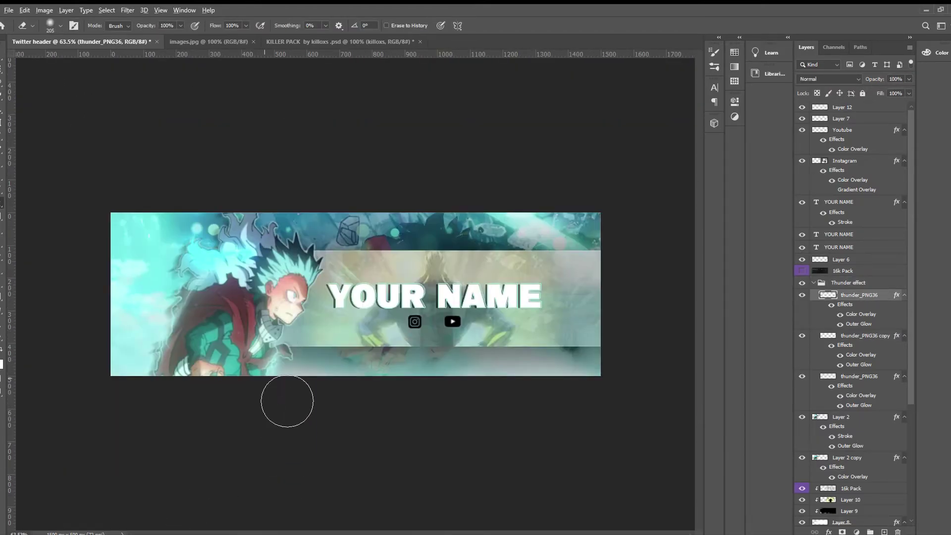
scroll(288, 411, "up", 1)
key("ctrl+t")
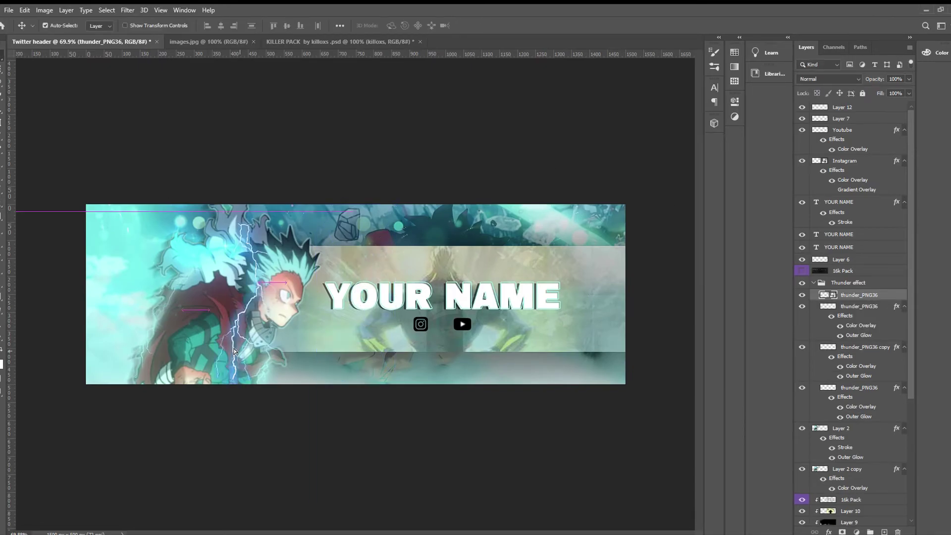
- Scale the new bolt to about 45%, rotate it ~36° over the chest, and set Soft Light
left_click_drag(213, 411, 237, 334)
key("Return")
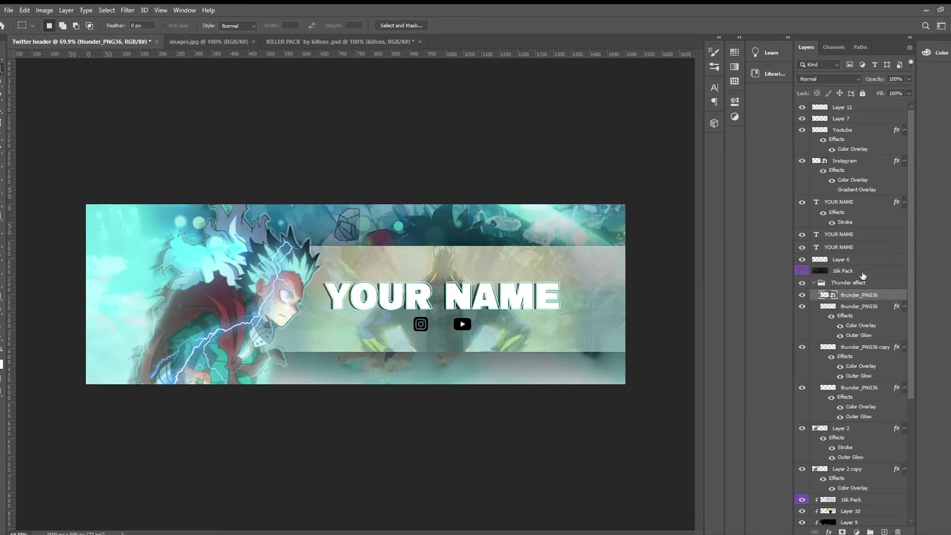
left_click(828, 79)
scroll(829, 79, "down", 13)
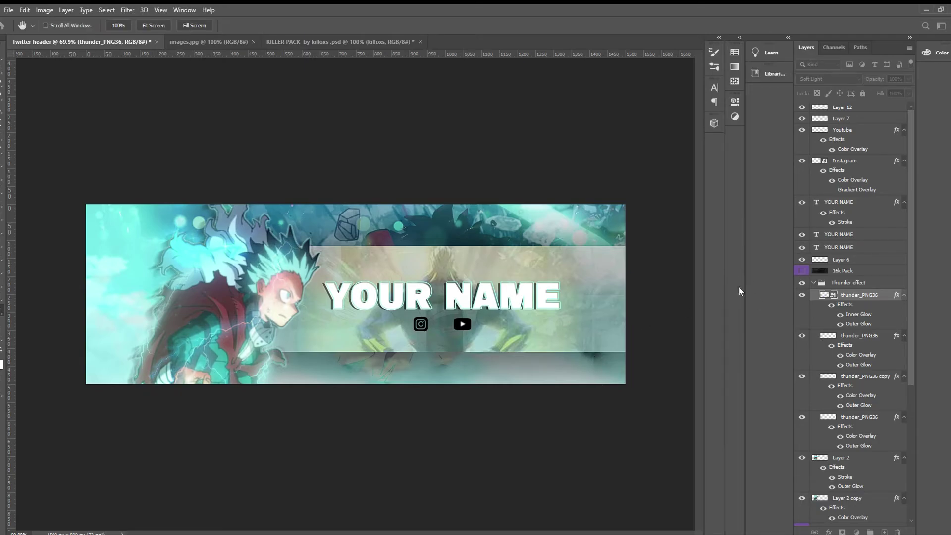
- Collapse the Thunder effect group and select Layer 2
key("e")
scroll(290, 317, "up", 5)
scroll(403, 376, "down", 5)
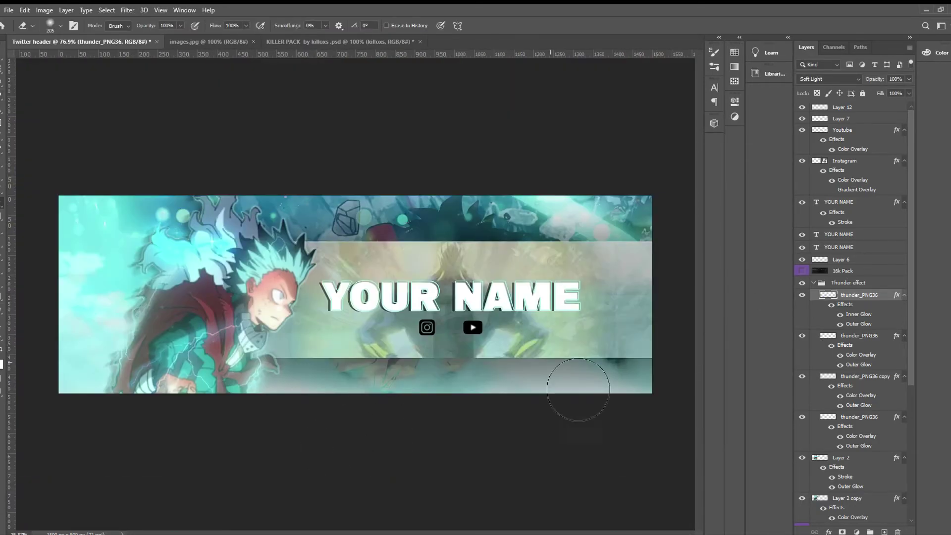
scroll(570, 386, "down", 1)
left_click(814, 283)
left_click(842, 295)
scroll(404, 341, "down", 2)
scroll(404, 340, "up", 2)
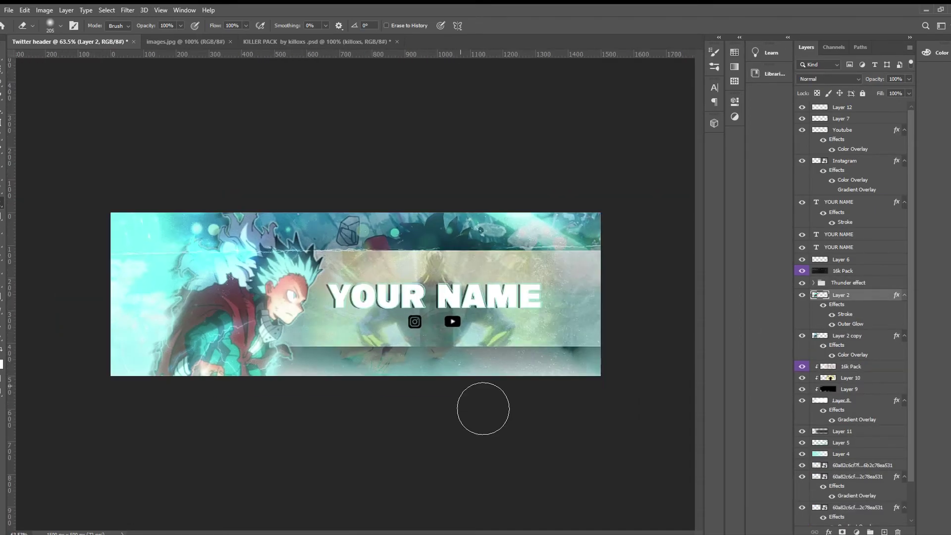
- Add a Curves adjustment layer at the top of the layer stack
key("alt+shift+bracketright")
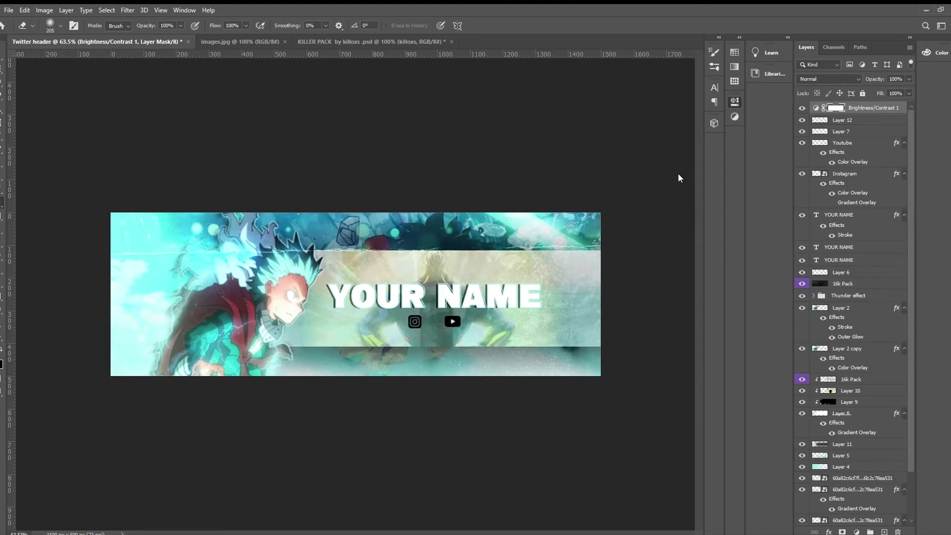
left_click(857, 531)
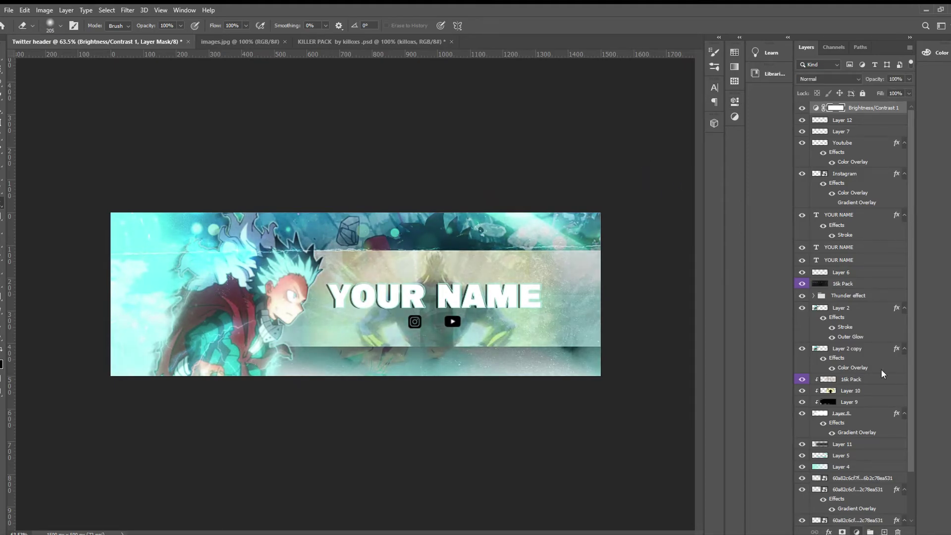
left_click(881, 369)
- Hide Layer 2's Stroke effect, then select Layer 2 copy
left_click(832, 340)
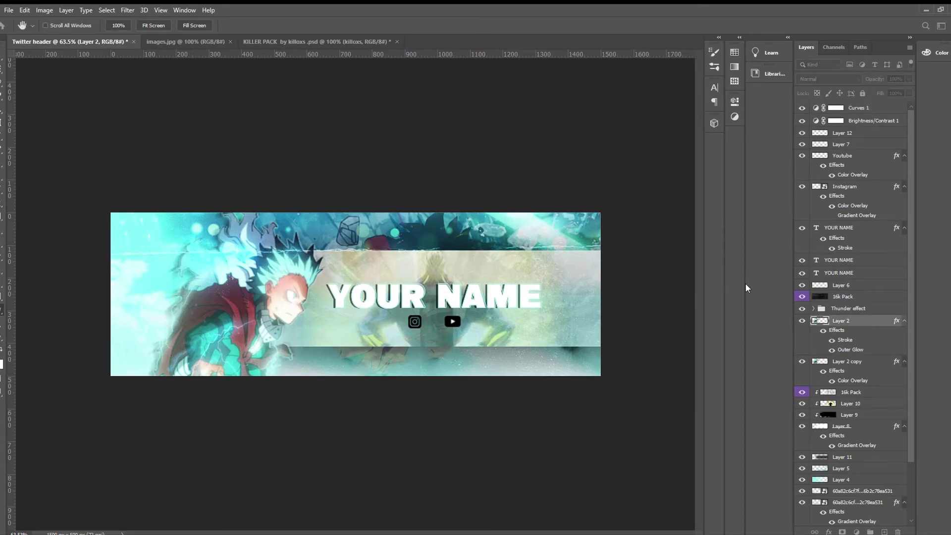
left_click(832, 340)
key("e")
key("ctrl+plus")
left_click(824, 330)
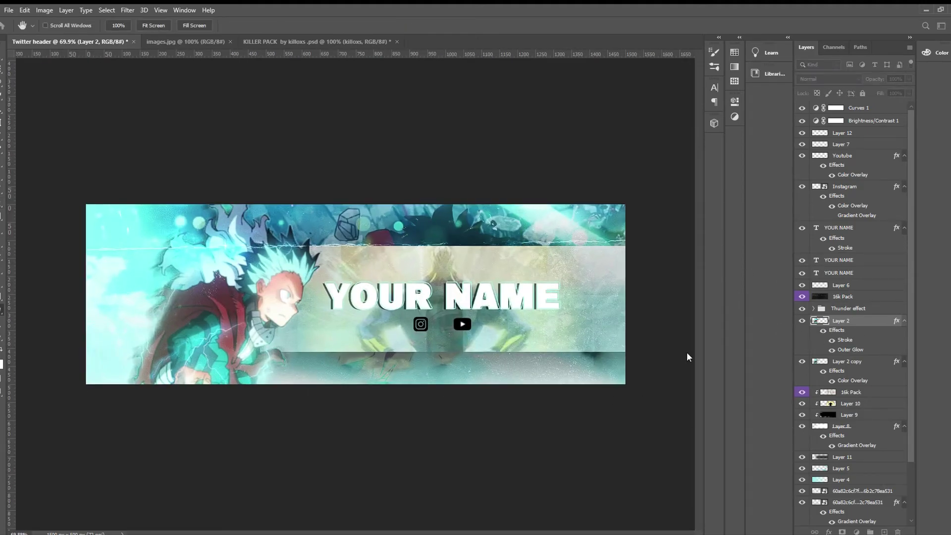
left_click(850, 362)
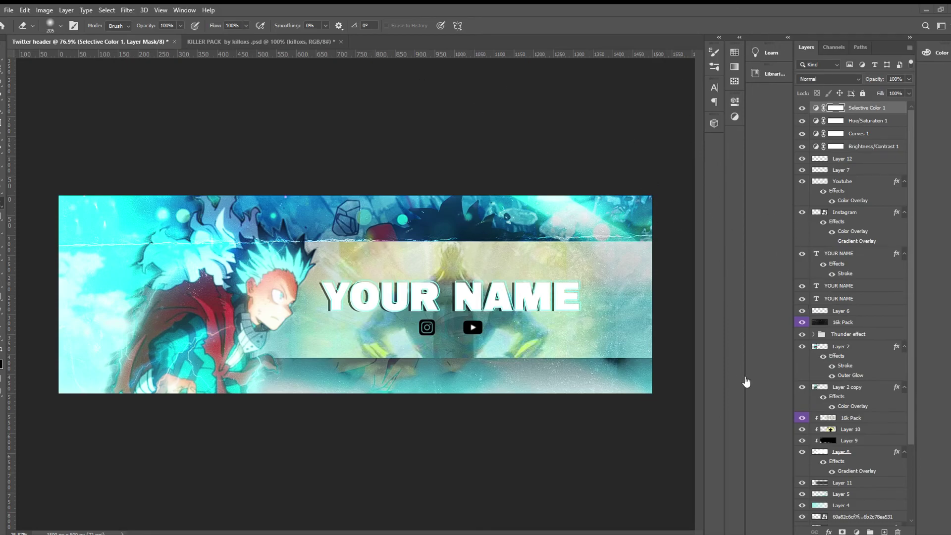
- Select the 16k Pack texture layer, then the white band Layer 8
scroll(853, 423, "down", 3)
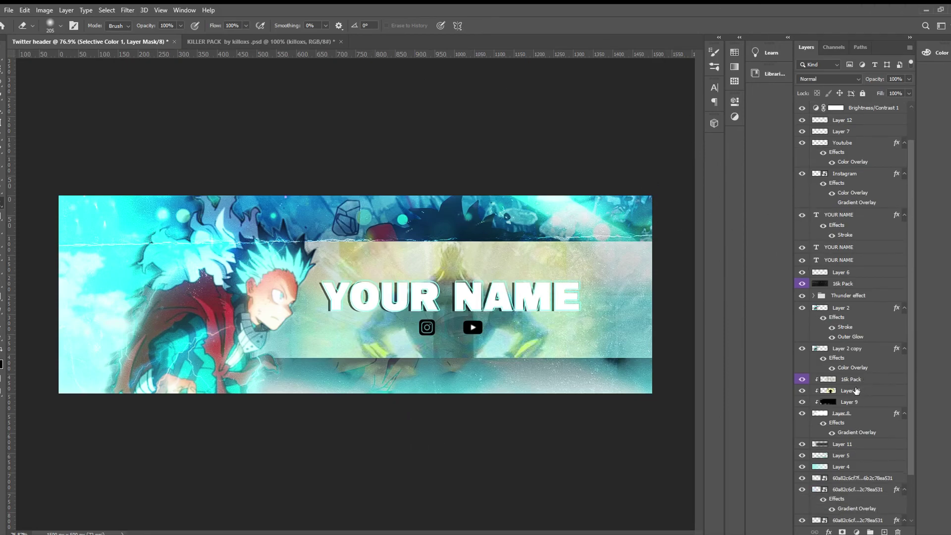
left_click(842, 380)
left_click(857, 419)
scroll(435, 378, "down", 3)
scroll(435, 378, "up", 2)
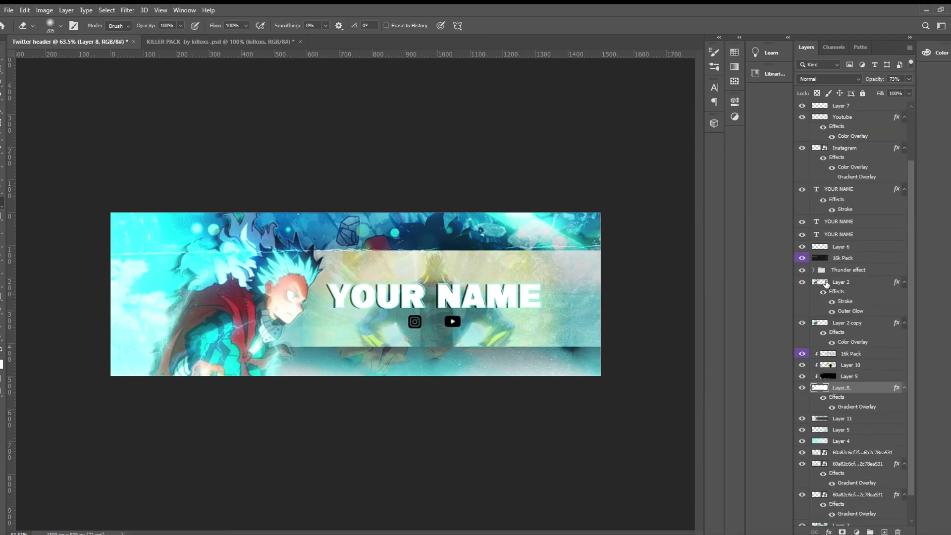
- Switch to the Blur tool and pan around the finished header artwork
key("r")
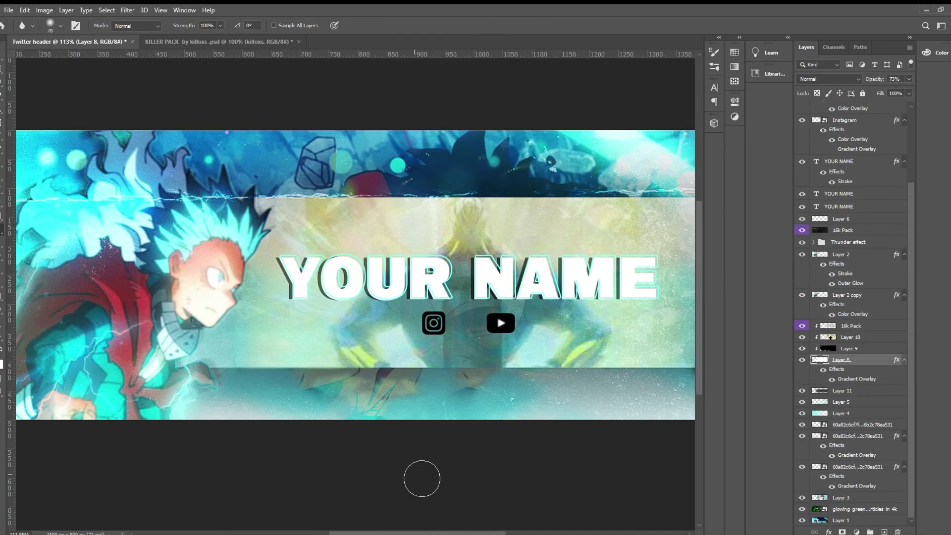
scroll(563, 382, "right", 5)
scroll(627, 261, "up", 2)
scroll(187, 283, "left", 4)
scroll(381, 411, "down", 3)
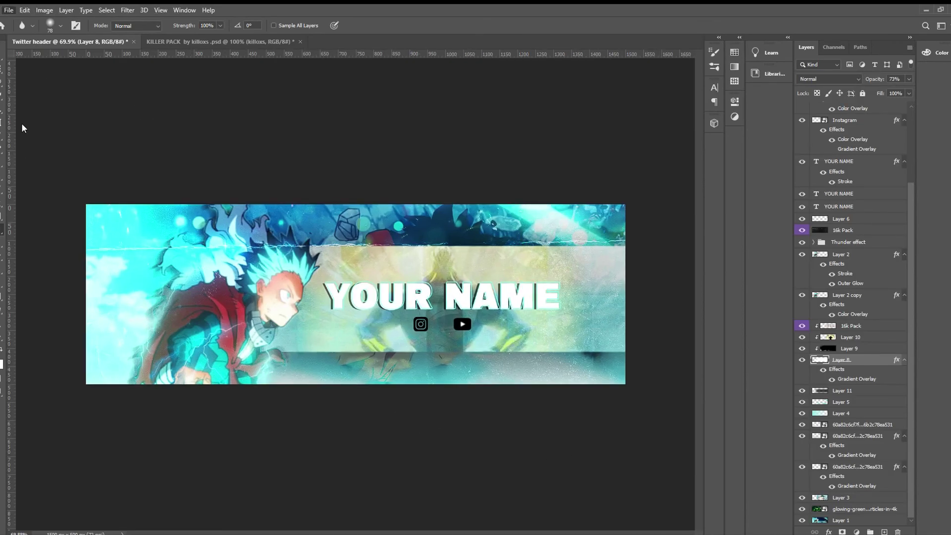